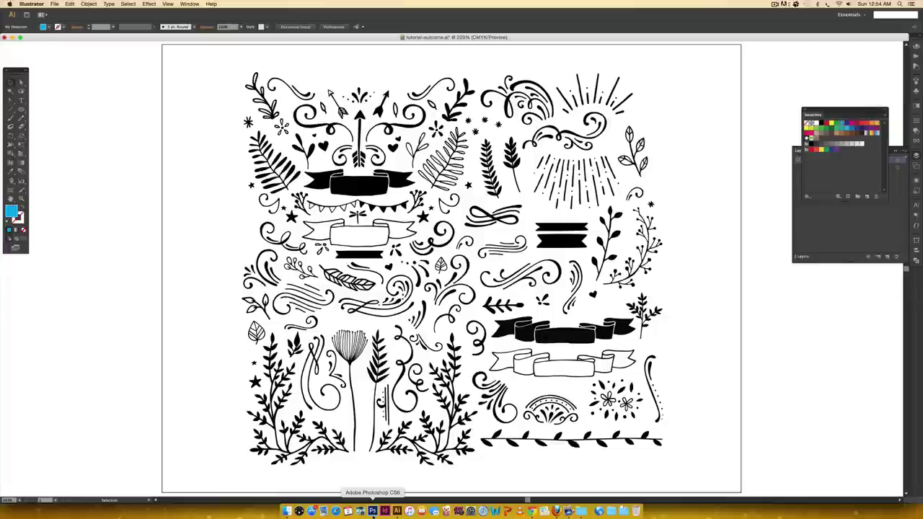
Switch to Photoshop and add a Levels adjustment layer to the flourishes01.jpeg scan, deepening the blacks and clearing the background to pure white
left_click(372, 511)
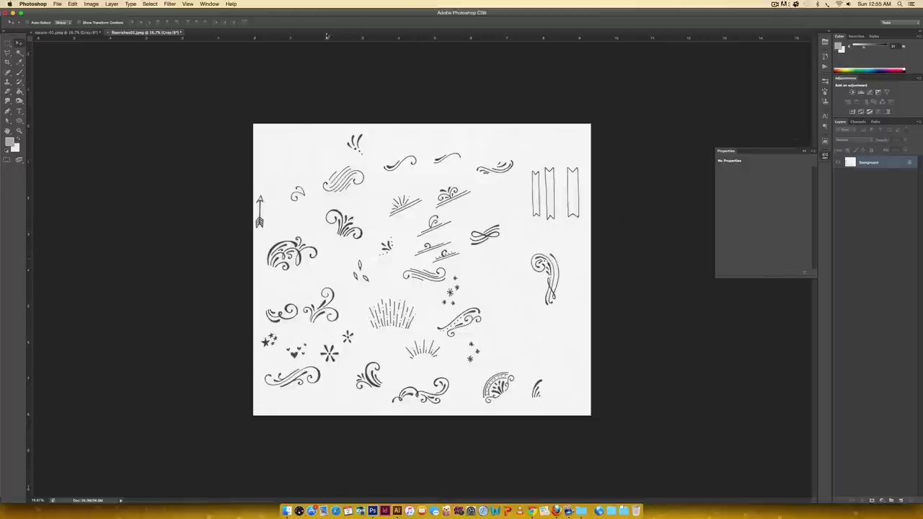
left_click(209, 4)
left_click(625, 79)
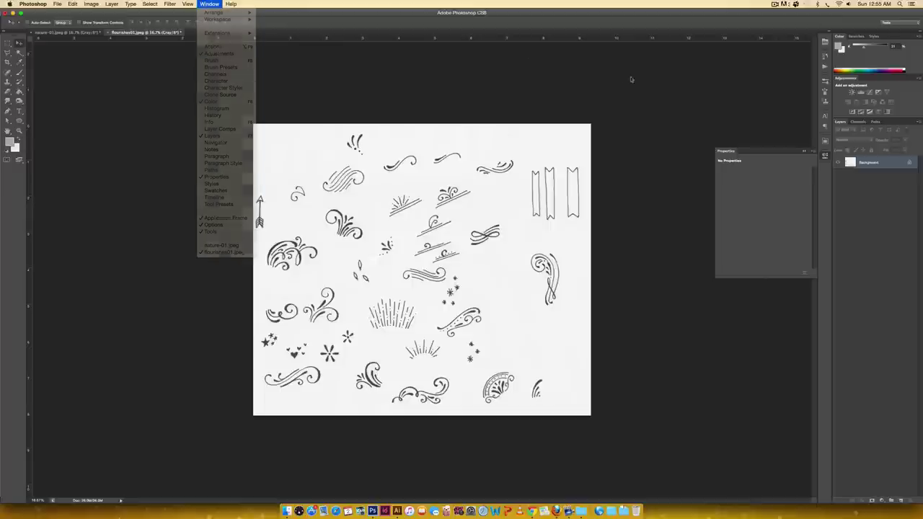
left_click(862, 96)
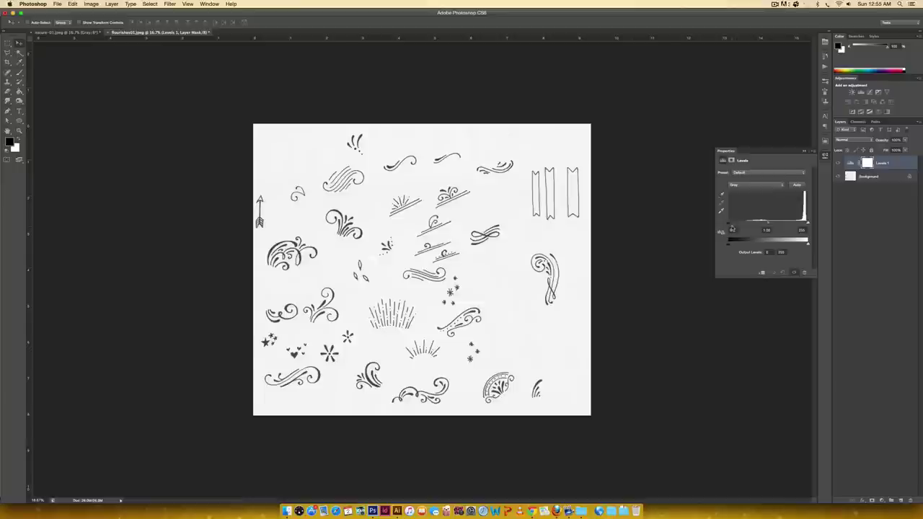
left_click_drag(728, 227, 793, 225)
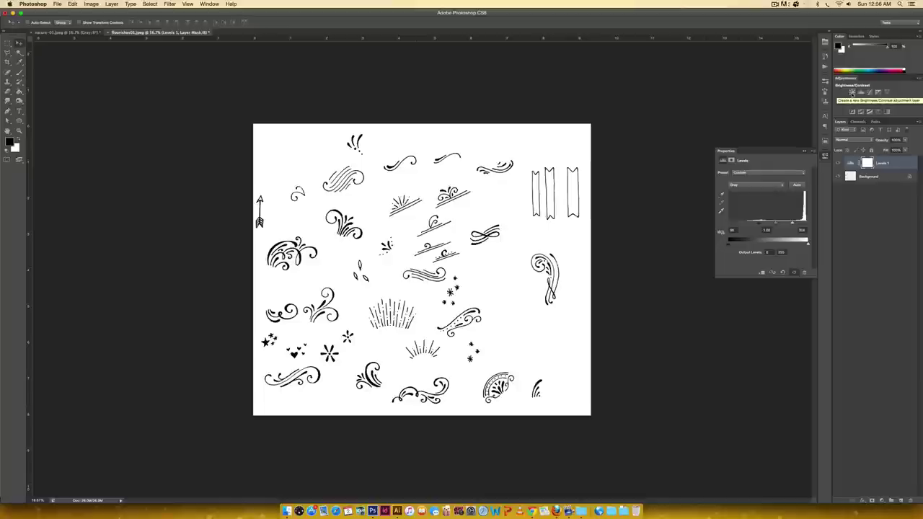
Add a Brightness/Contrast adjustment layer over the scan with contrast at its maximum of 100 and slightly lowered brightness
left_click(851, 92)
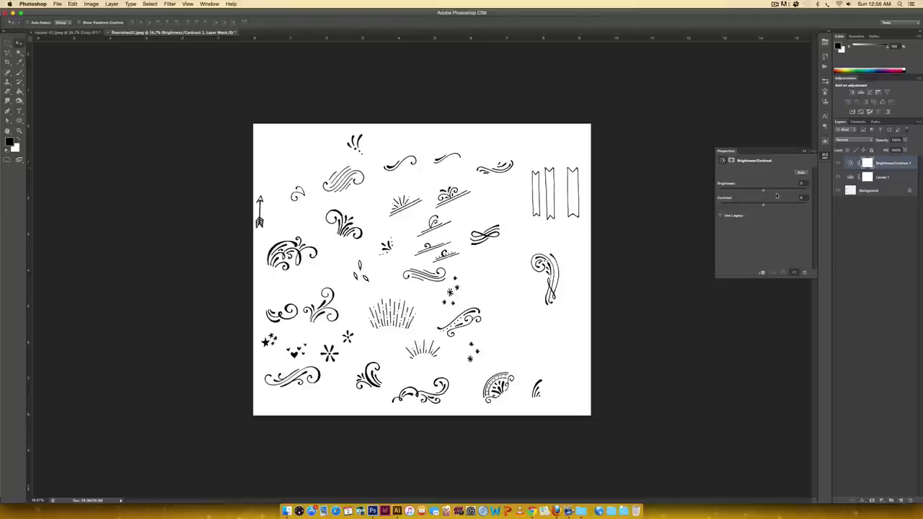
left_click_drag(764, 205, 826, 203)
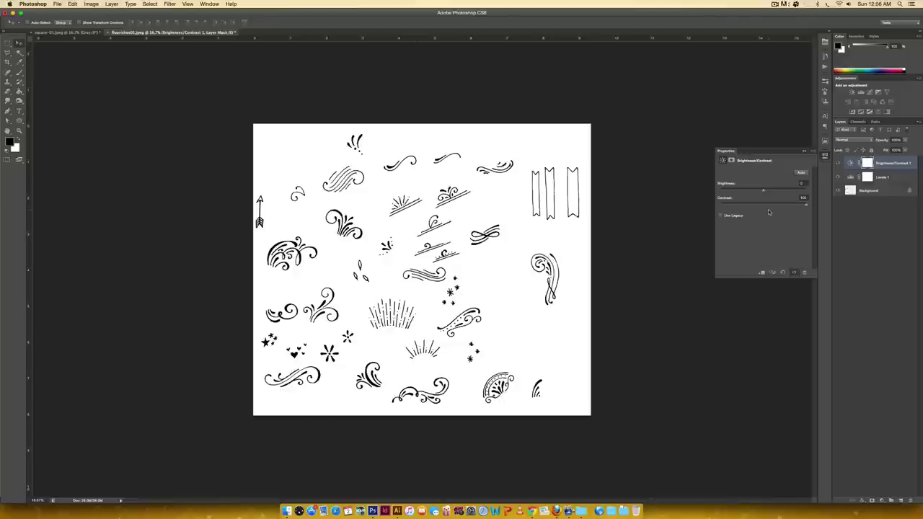
left_click_drag(768, 187, 747, 192)
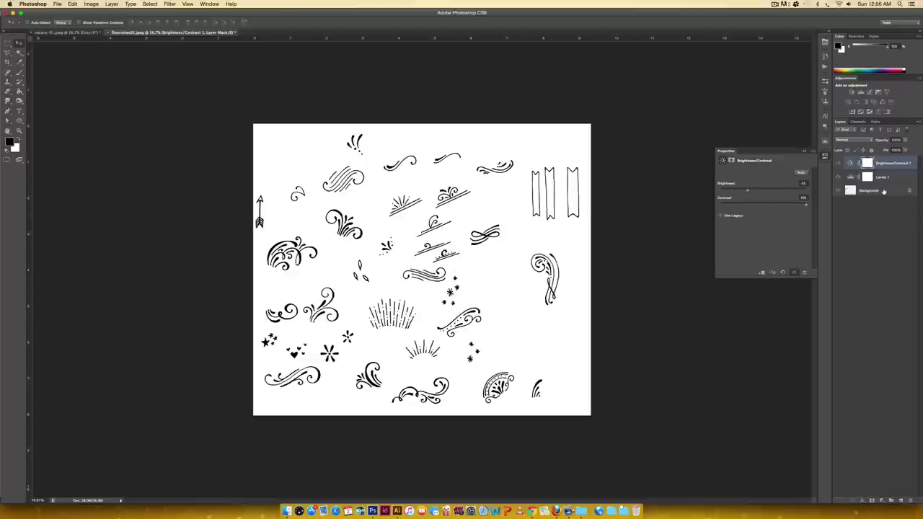
Convert the Background into the regular layer Layer 0 and group it with the Levels and Brightness/Contrast adjustment layers
double_click(884, 191)
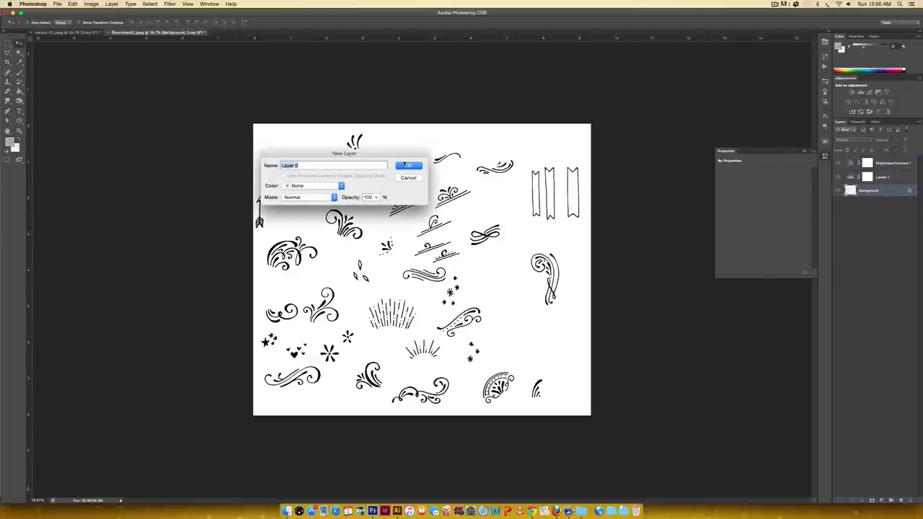
left_click(409, 165)
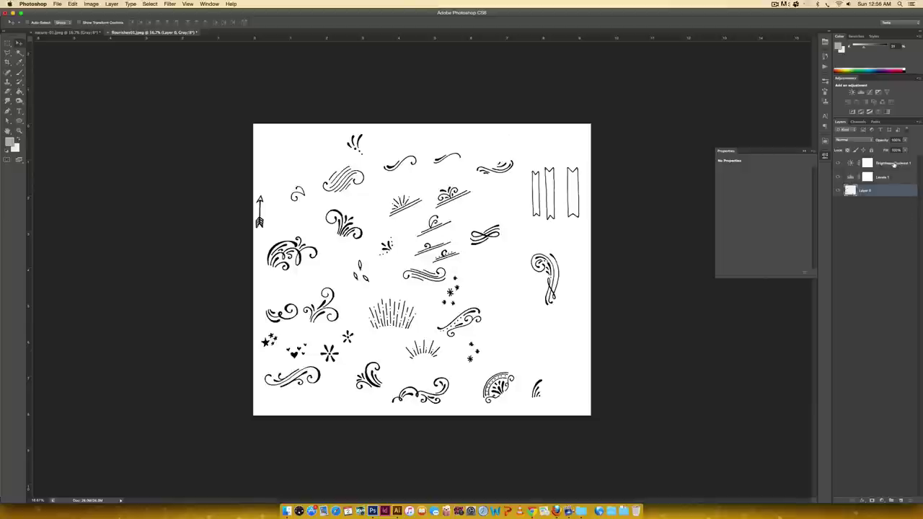
left_click(893, 163, "shift")
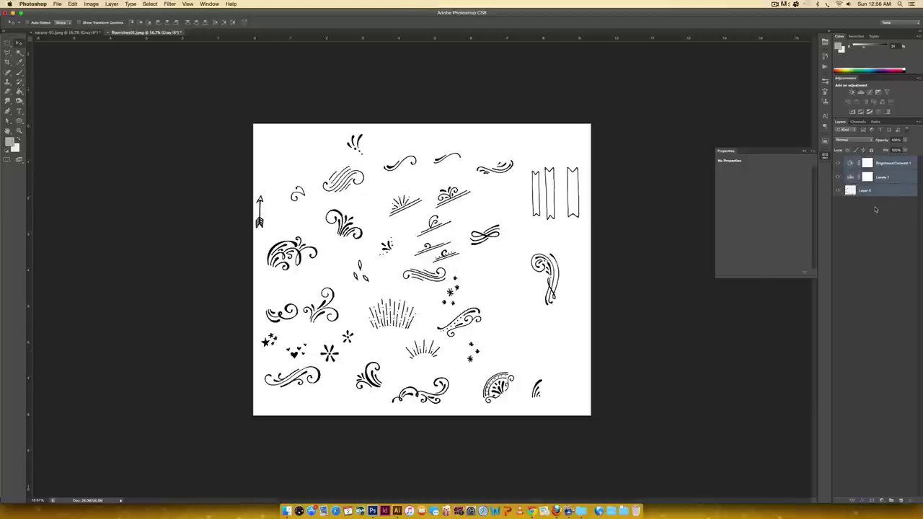
key("super+g")
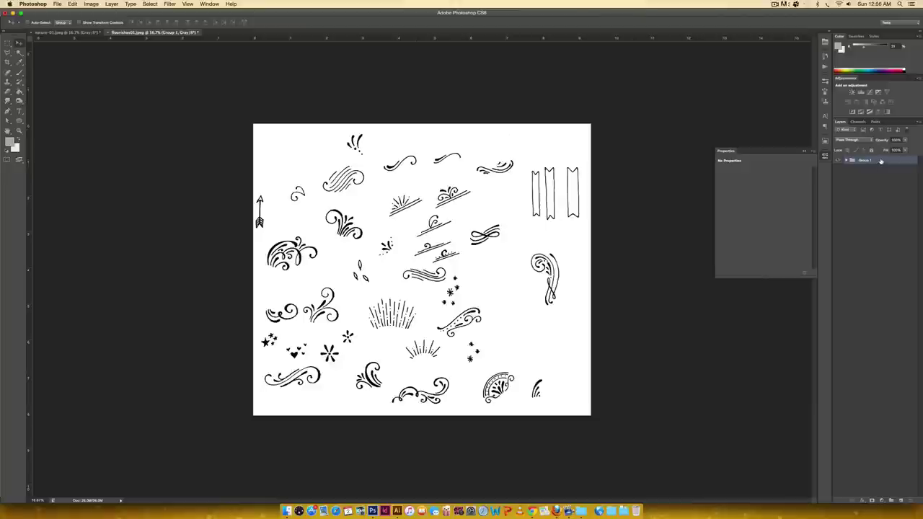
Duplicate the group as a hidden backup copy and merge the original Group 1 into a single layer
left_click_drag(881, 162, 882, 208, "alt")
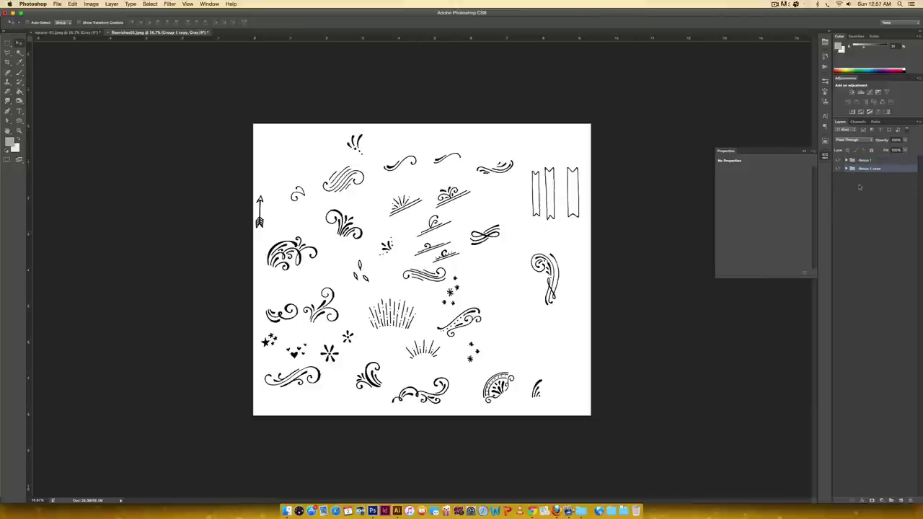
left_click(838, 168)
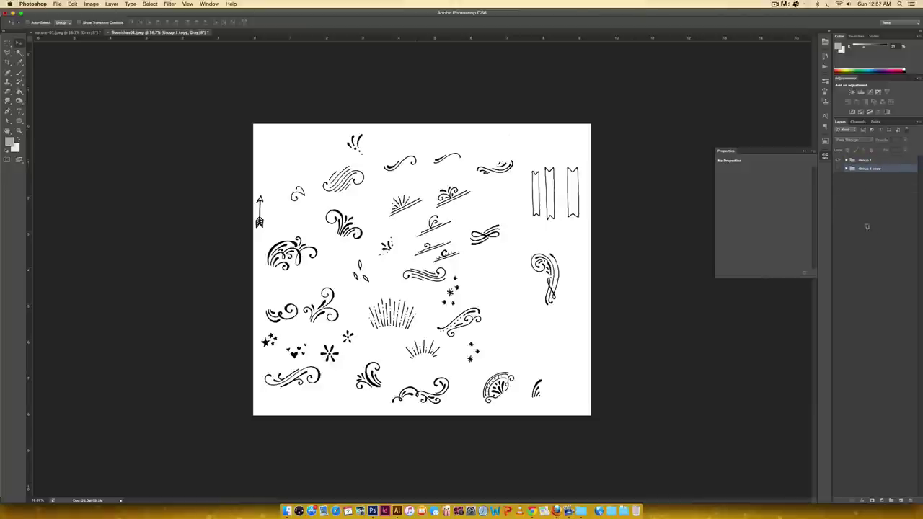
left_click(877, 160)
right_click(863, 160)
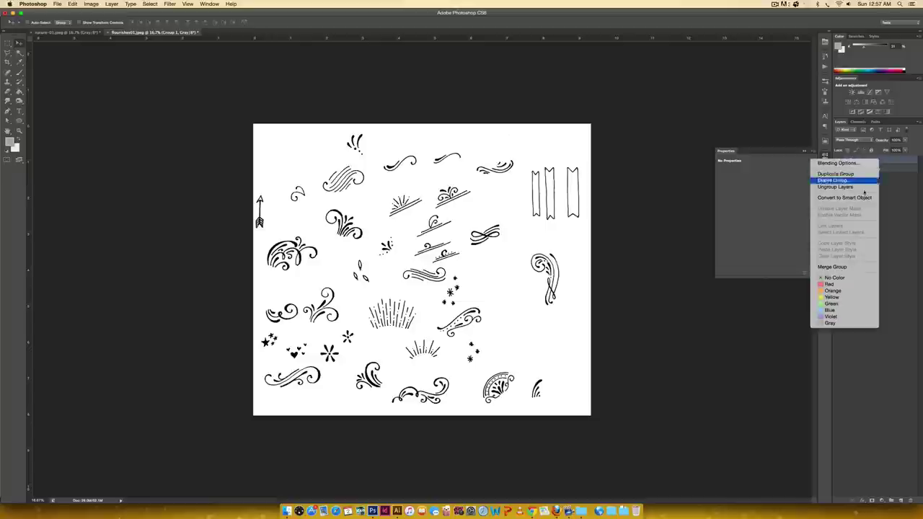
left_click(622, 191)
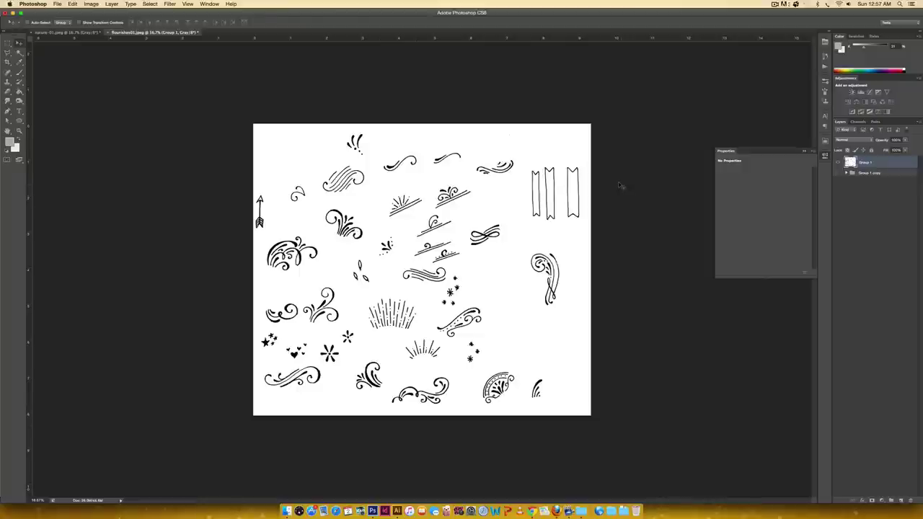
Copy the entire merged flourish layer and paste it into tutorial-outcome.ai in Illustrator, on the empty canvas to the right of the artboard
key("super+a")
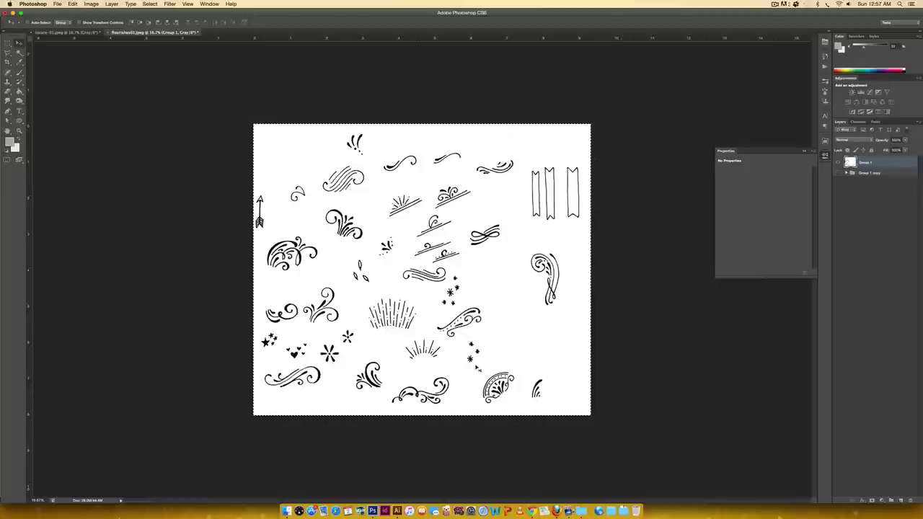
left_click(396, 511)
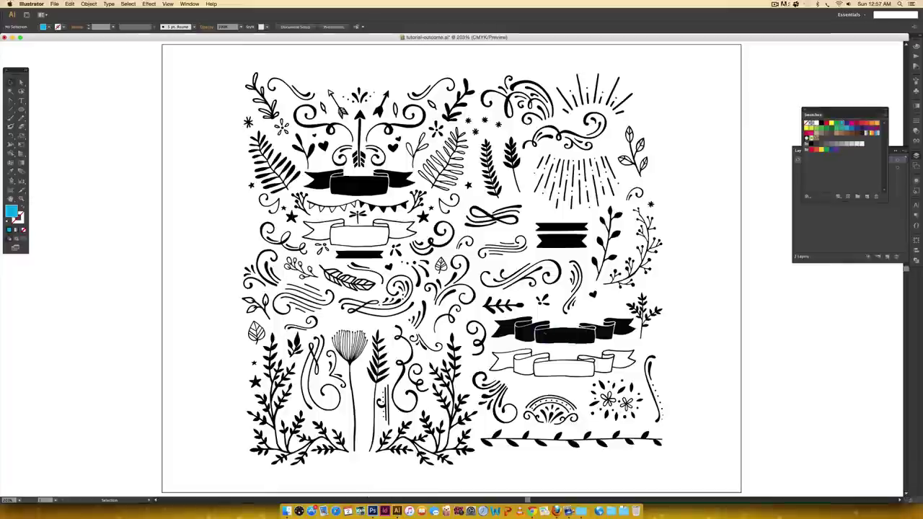
scroll(535, 336, "right", 15)
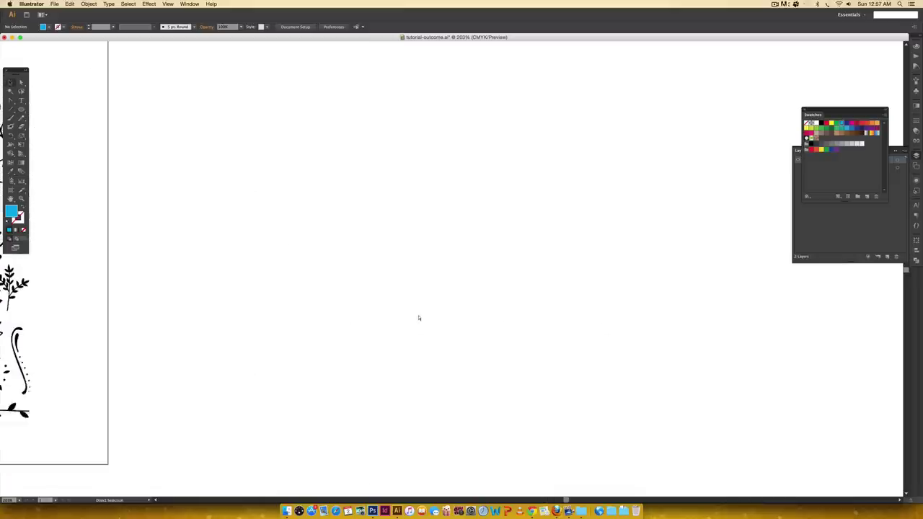
key("super+minus")
key("super+minus")
left_click_drag(437, 308, 378, 329)
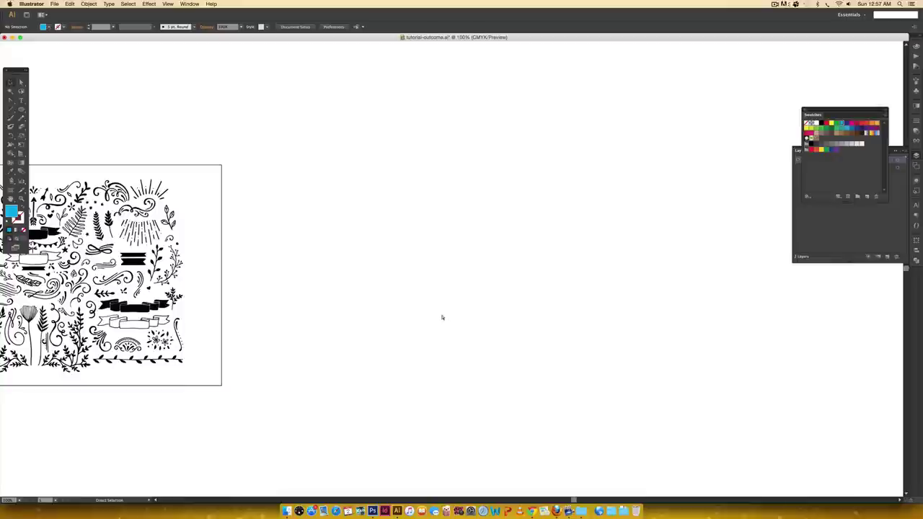
key("super+v")
left_click_drag(441, 243, 419, 256)
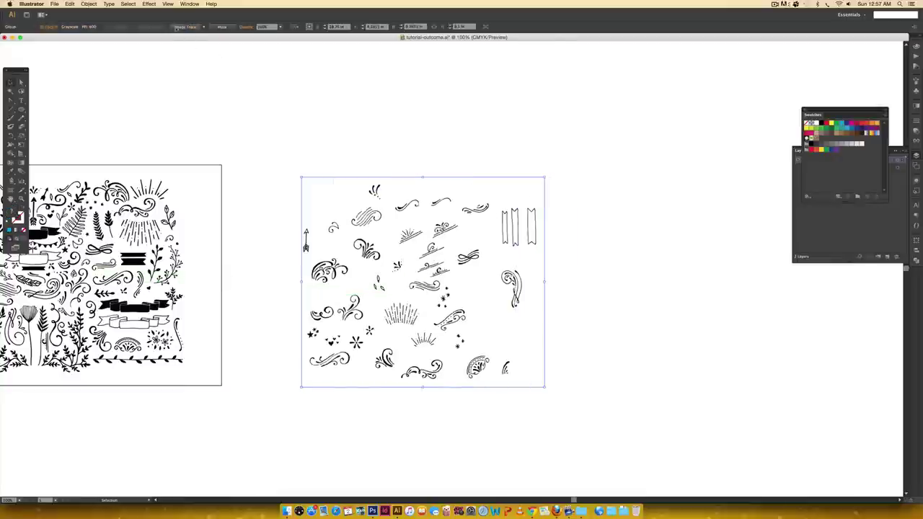
Trace the pasted flourish image with the Default Image Trace preset, accepting the large-image tracing
left_click(204, 27)
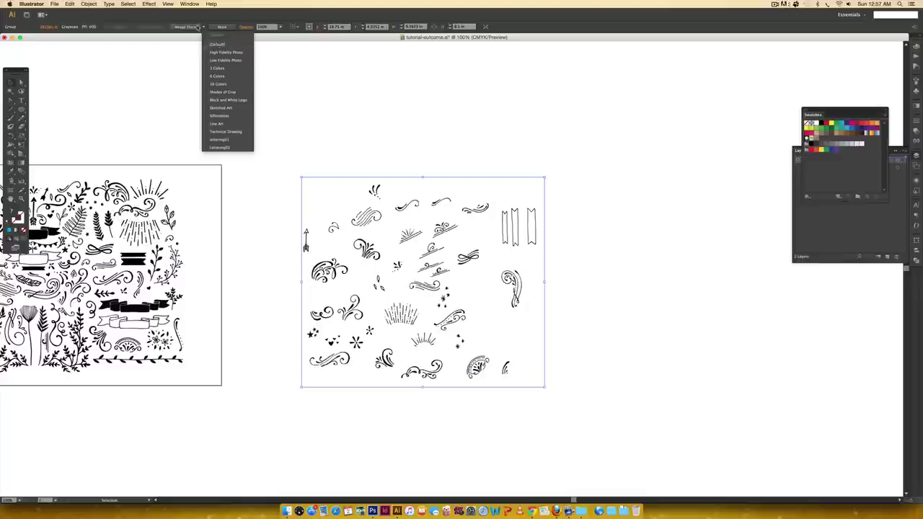
left_click(216, 44)
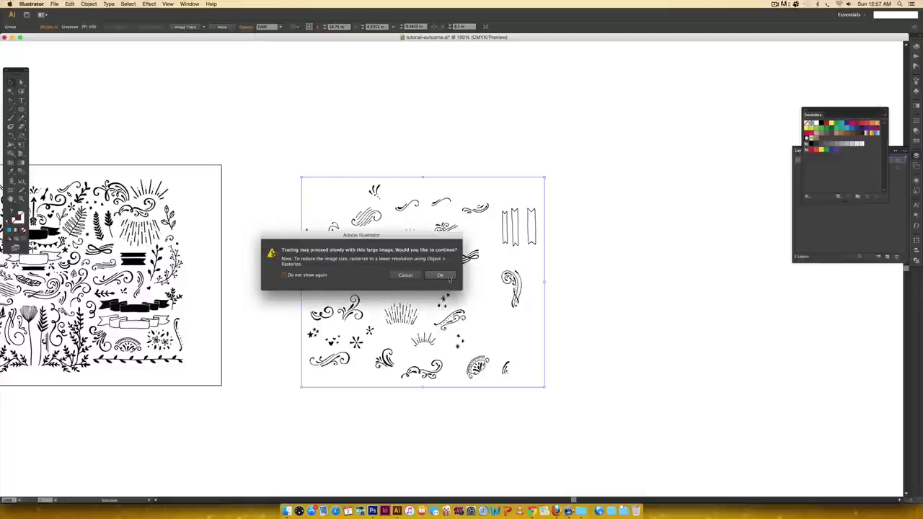
left_click(441, 276)
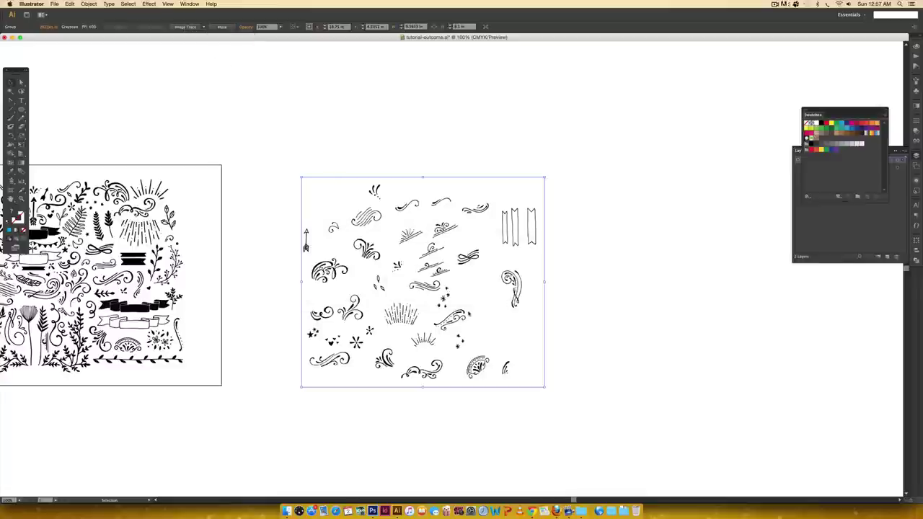
Inspect the traced flourishes close up and raise the Image Trace threshold to about 150
key("super+equal")
key("super+equal")
key("super+equal")
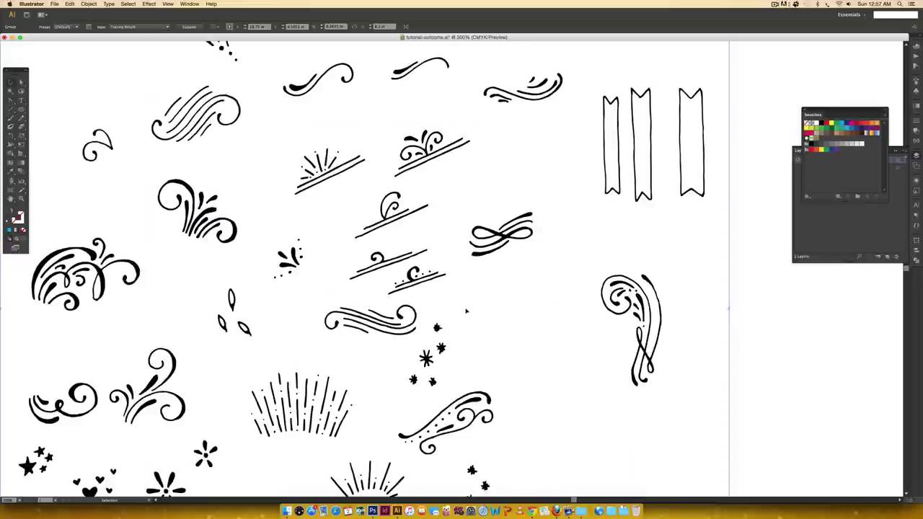
left_click_drag(236, 267, 391, 306)
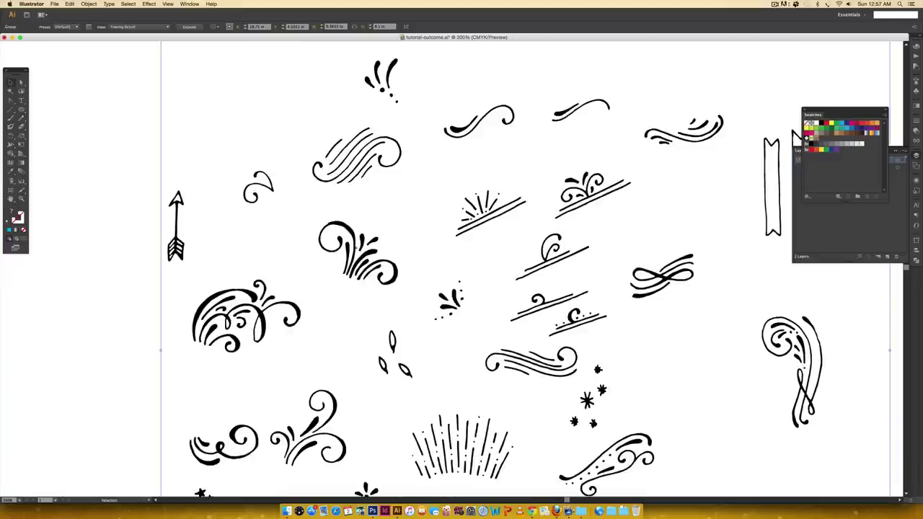
key("super+equal")
key("a")
key("super+equal")
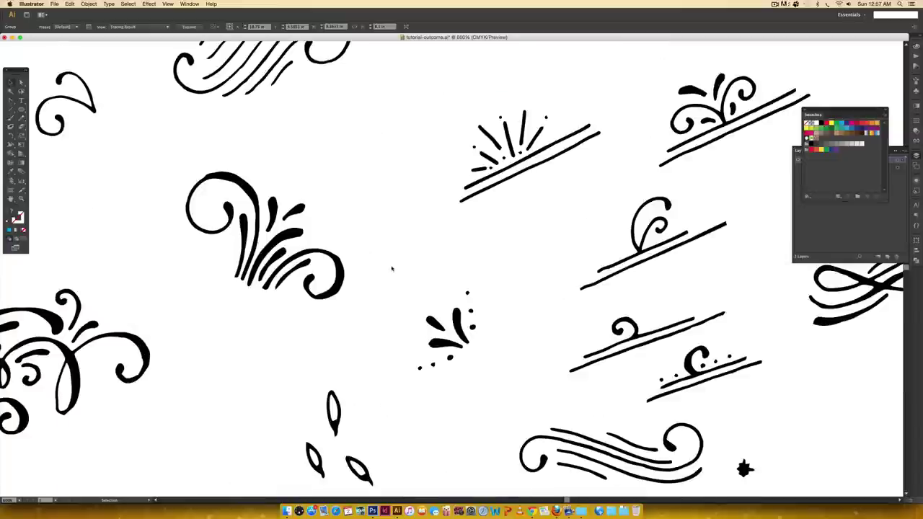
left_click_drag(198, 268, 406, 248)
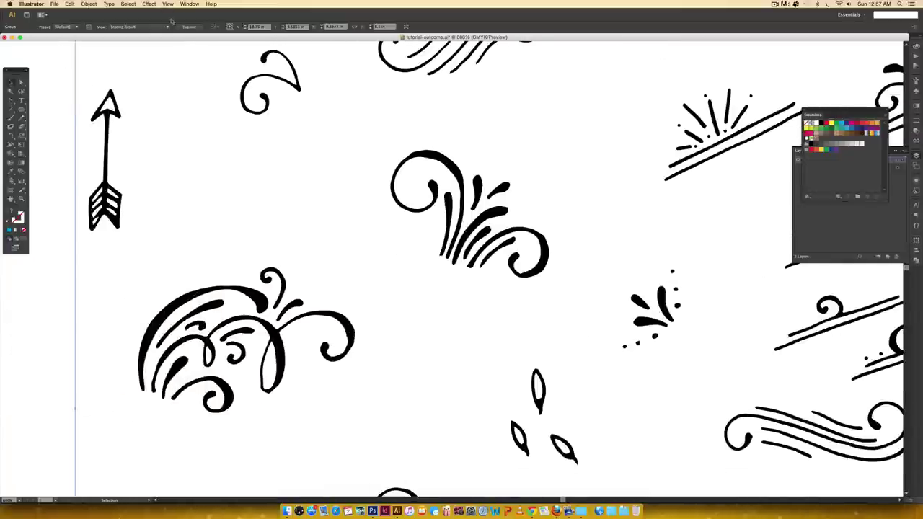
left_click(88, 28)
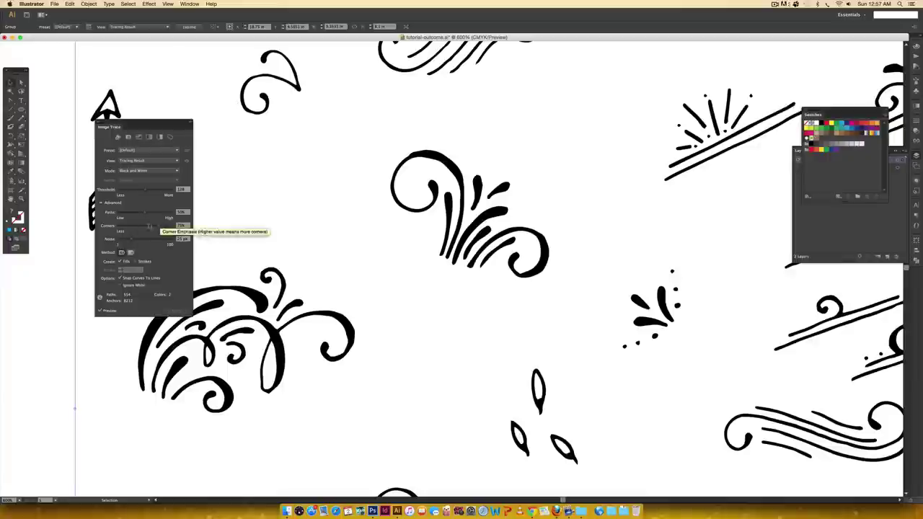
left_click(101, 202)
left_click(100, 203)
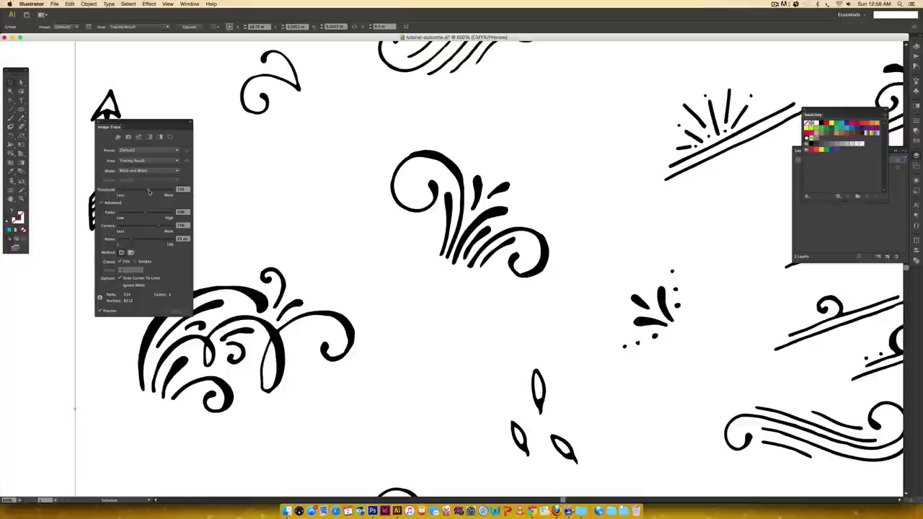
left_click(149, 191)
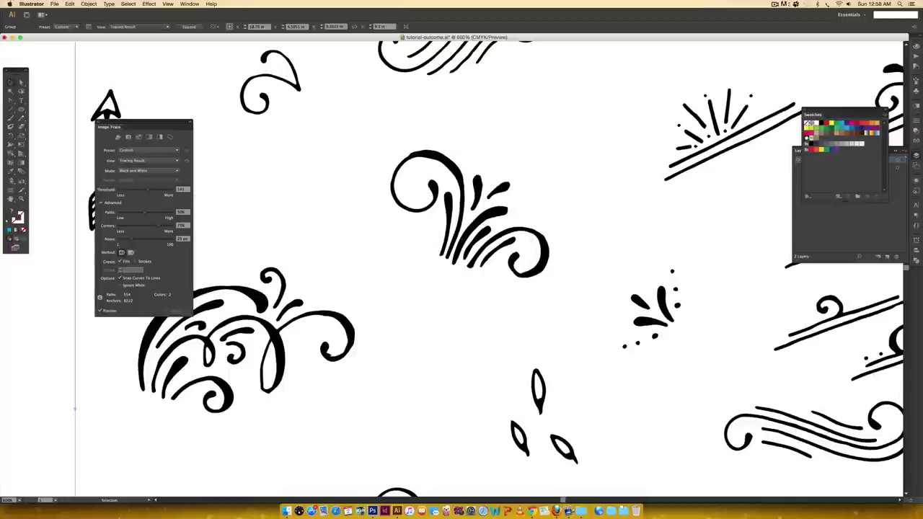
left_click(150, 192)
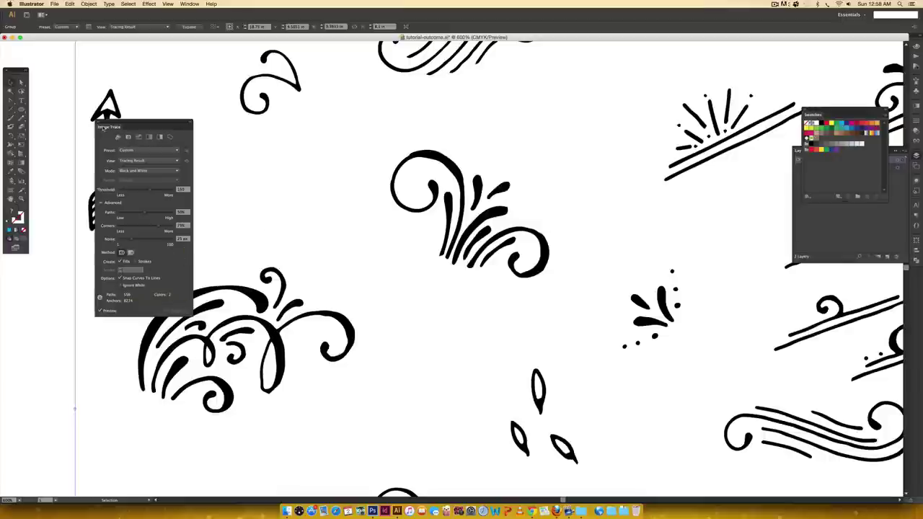
Close the Image Trace options and expand the flourish tracing into editable vector paths
left_click(100, 123)
left_click(189, 27)
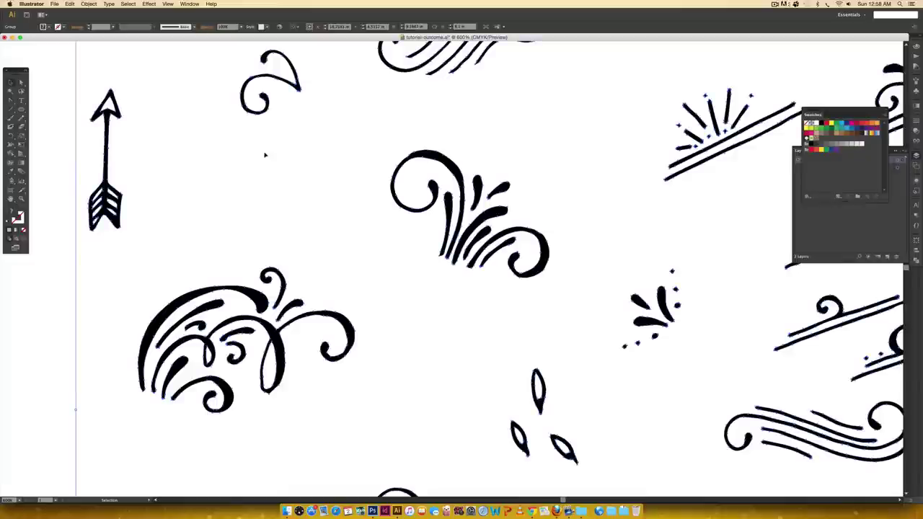
key("super+minus")
key("super+minus")
key("super+minus")
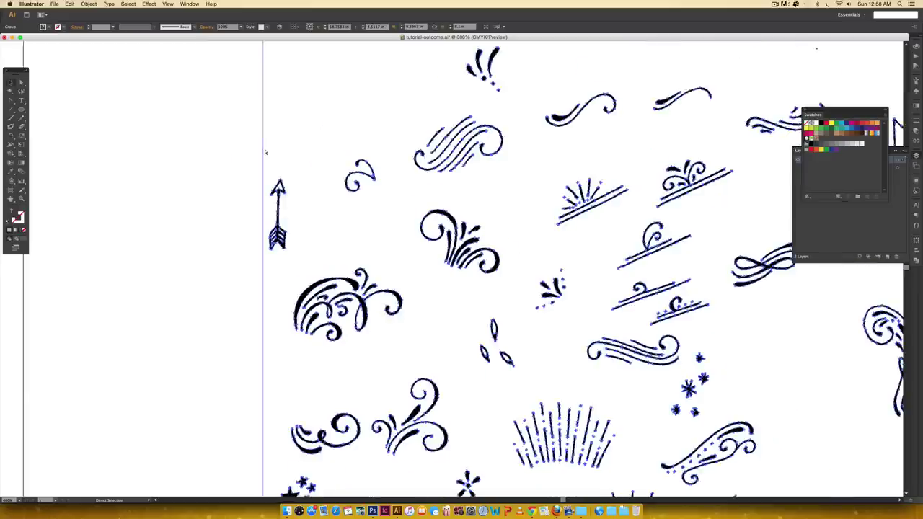
scroll(397, 216, "right", 5)
scroll(398, 216, "down", 2)
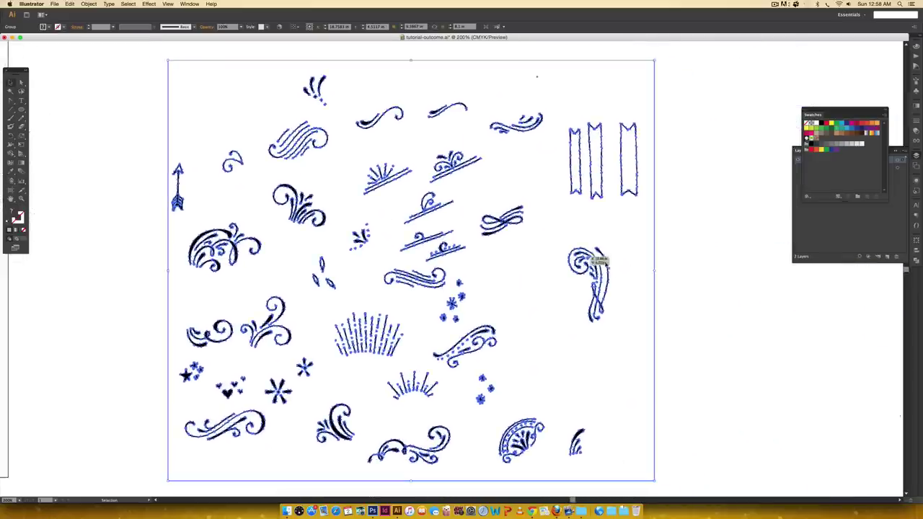
key("super+shift+b")
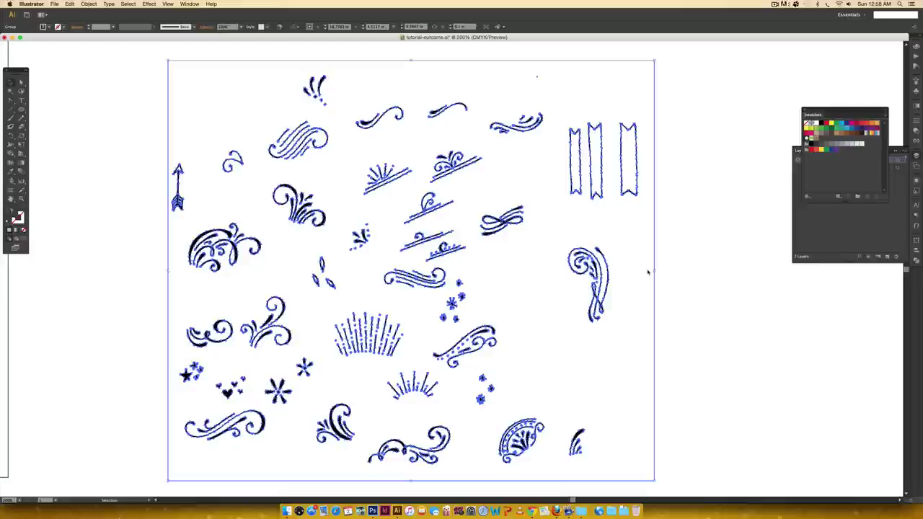
Ungroup the expanded tracing, select all white-filled shapes with the Magic Wand and delete them
key("super+shift+b")
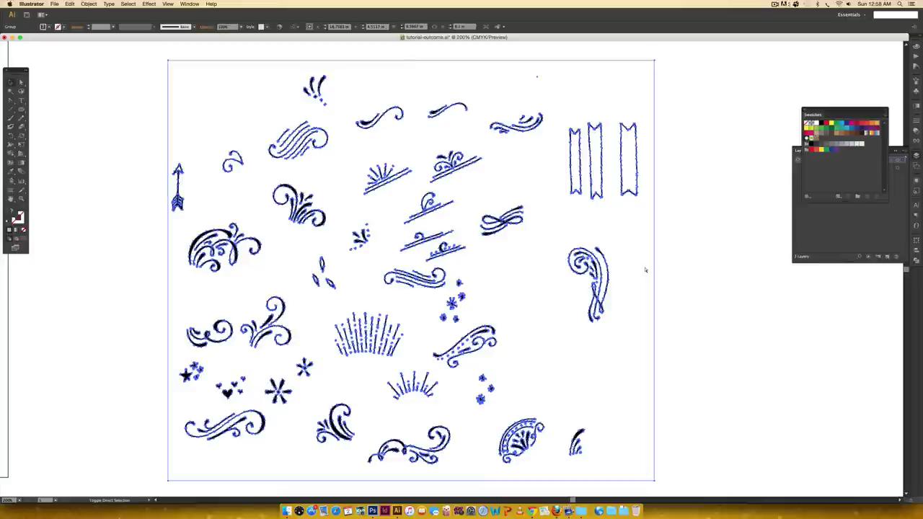
left_click(646, 270)
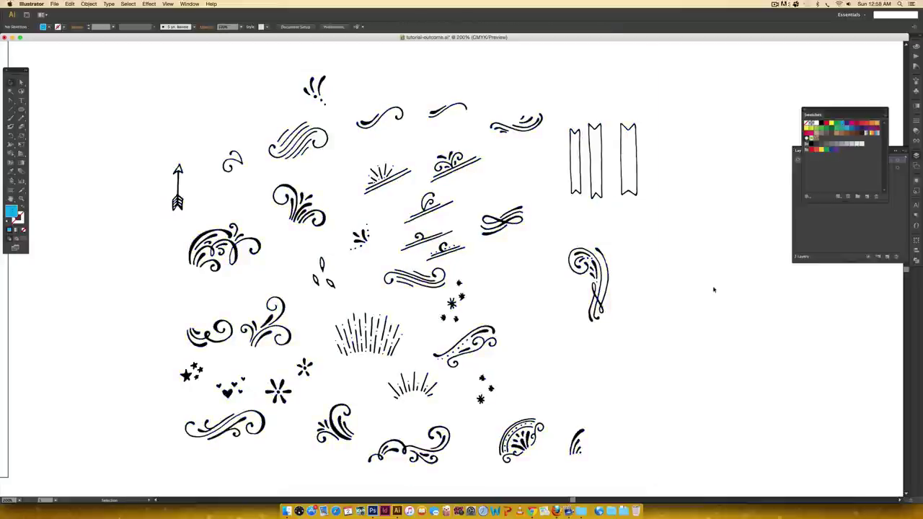
key("y")
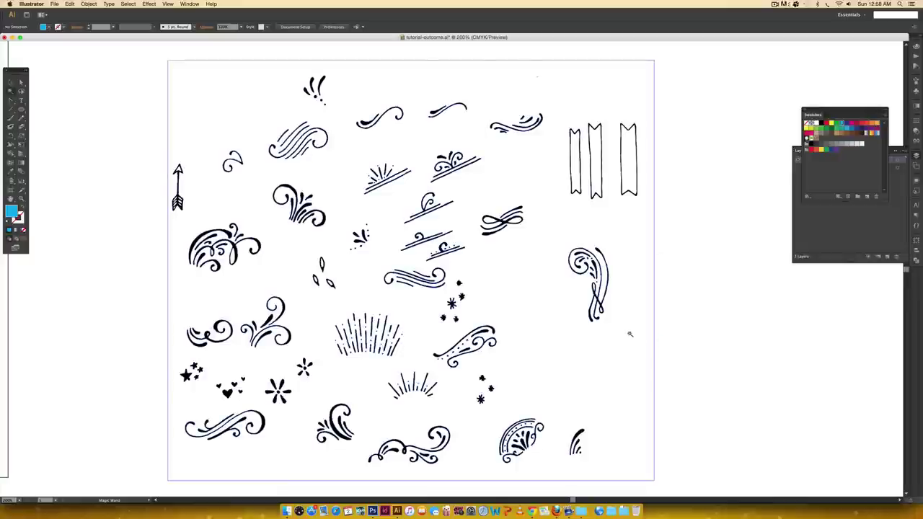
left_click(516, 283)
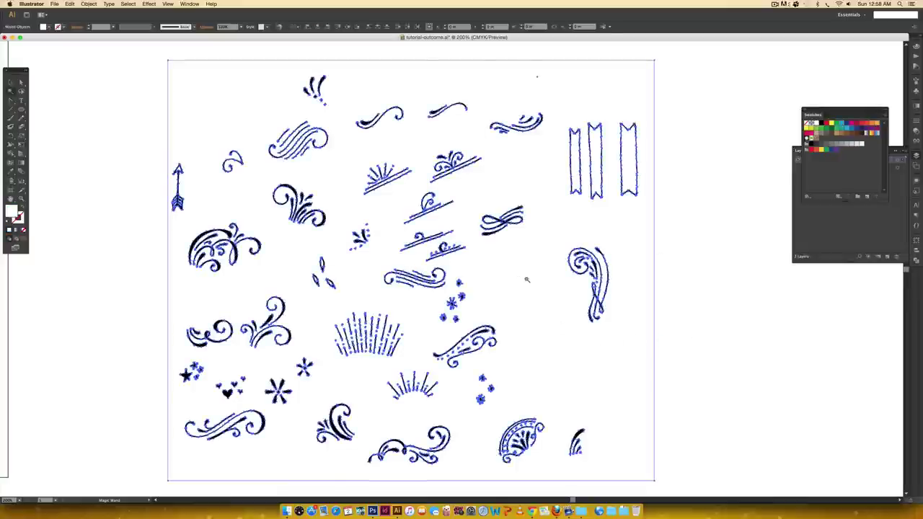
left_click(768, 330)
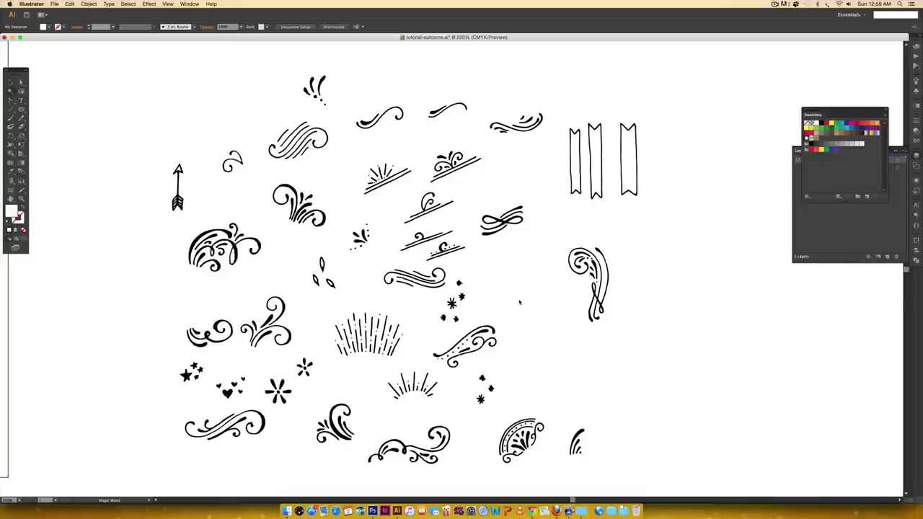
Copy the small flourish of three strokes and three dots onto the empty canvas to the right of the banners
key("v")
left_click_drag(350, 68, 291, 101)
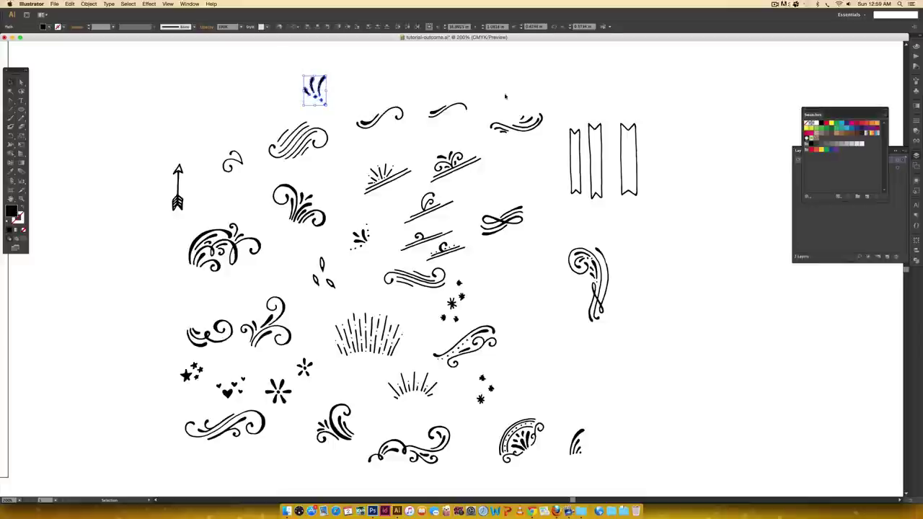
left_click_drag(565, 108, 397, 144)
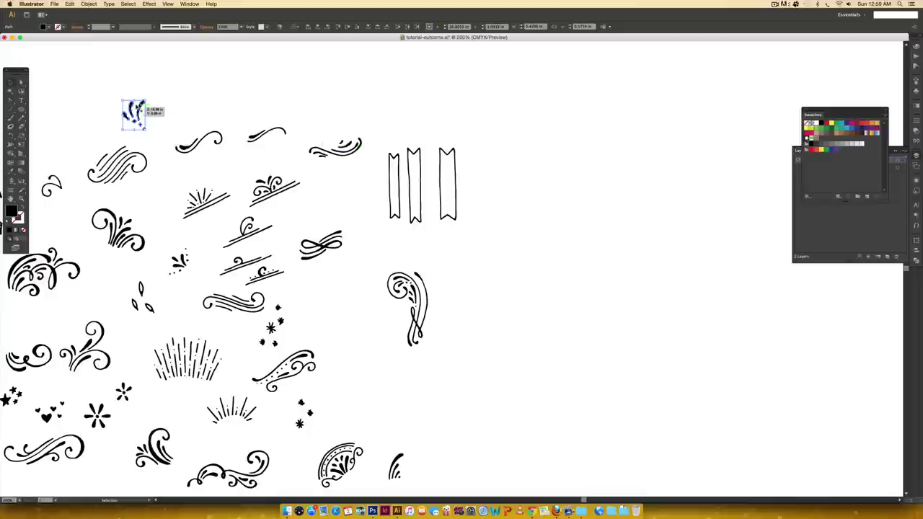
left_click_drag(138, 108, 682, 182)
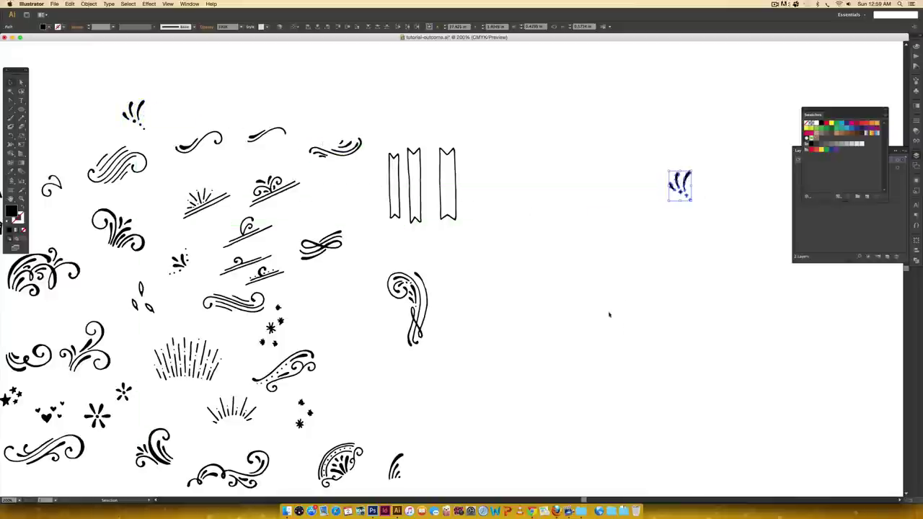
Rotate the copied flourish counterclockwise until its dots sit roughly level, and duplicate it twice into an evenly spaced row of three
scroll(610, 314, "right", 8)
scroll(609, 315, "up", 2)
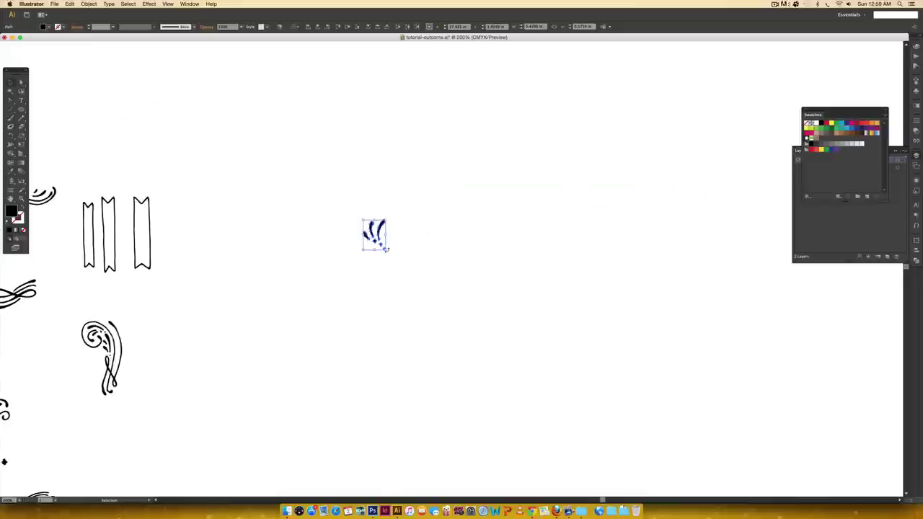
left_click_drag(386, 250, 510, 230)
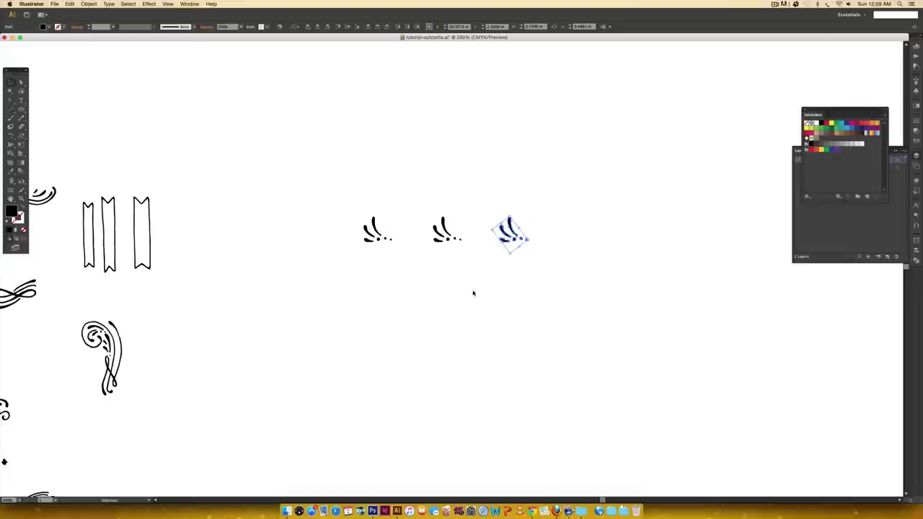
Redraw the left edge of the tallest stroke in the first flourish copy with the Pencil tool to even out its curve
left_click(462, 294)
key("z")
left_click_drag(331, 189, 424, 280)
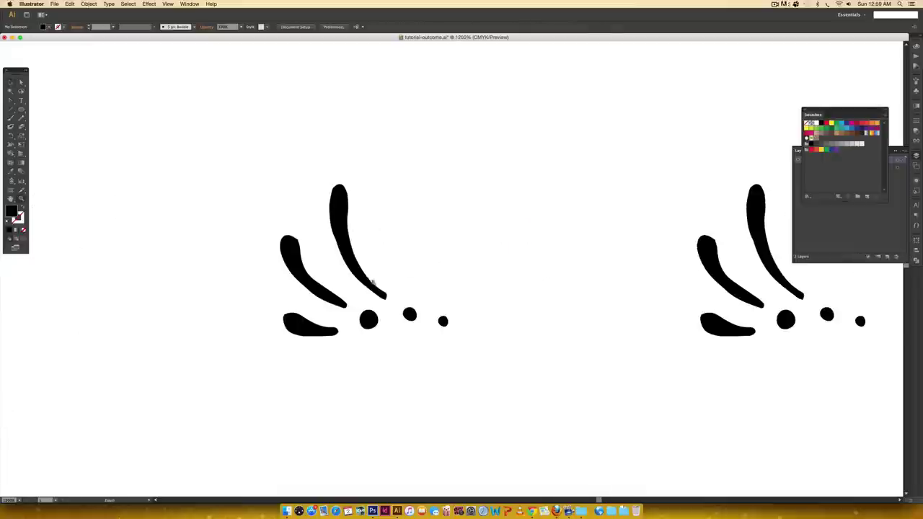
left_click(374, 283)
left_click_drag(500, 238, 456, 274)
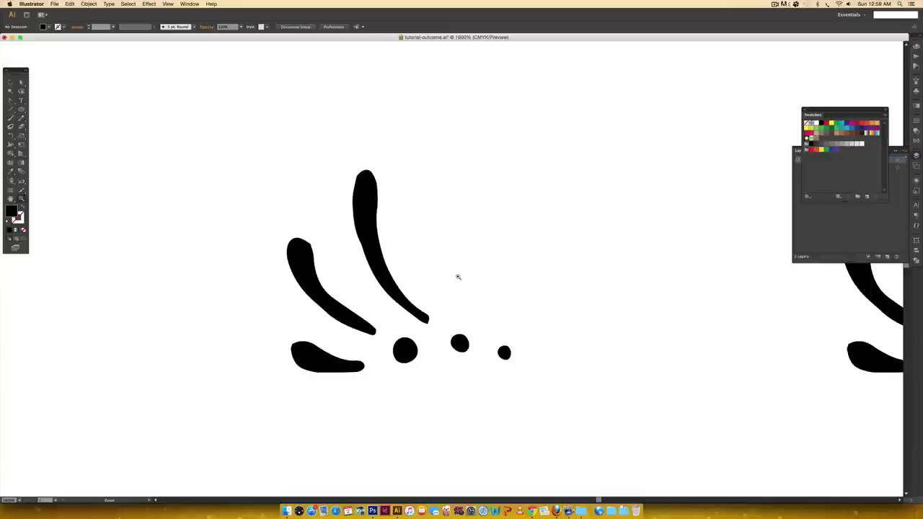
key("v")
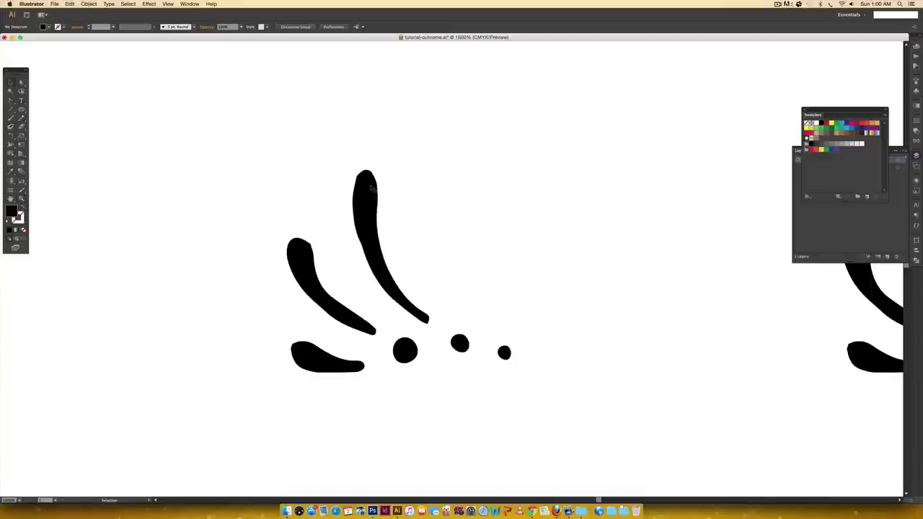
left_click(373, 212)
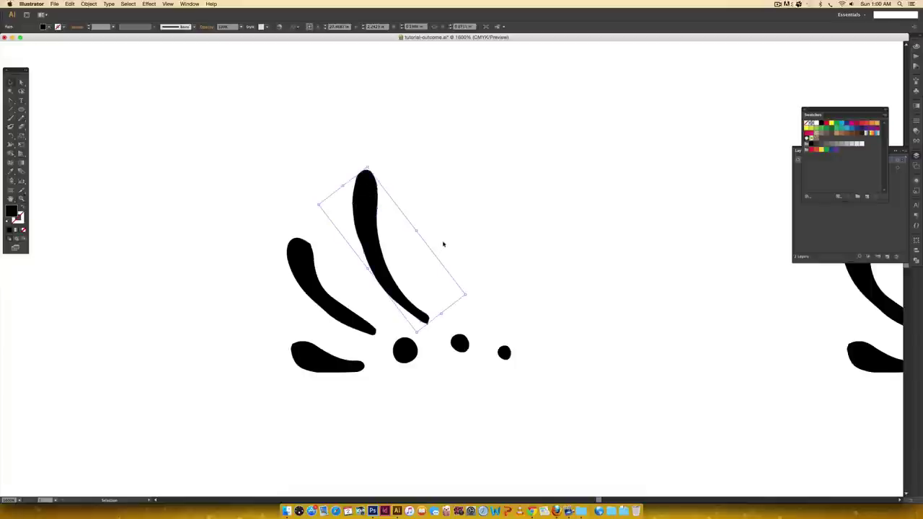
key("super+equal")
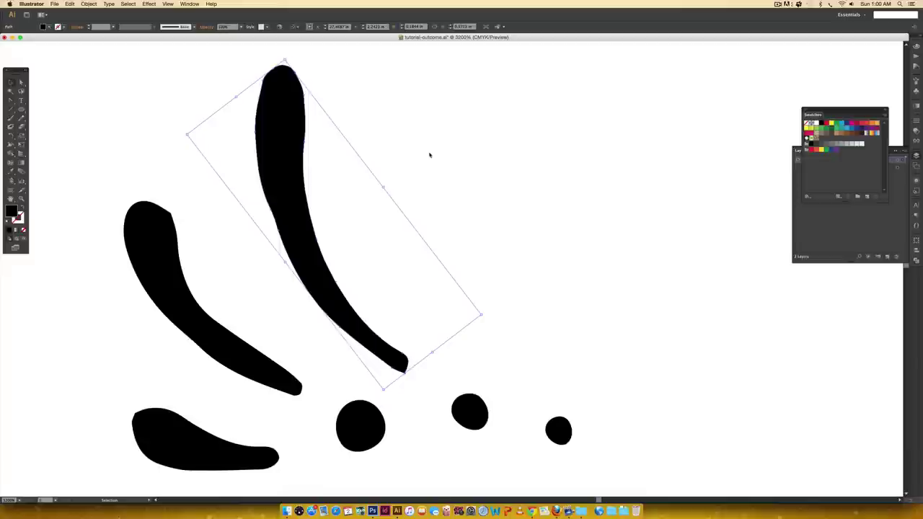
left_click(430, 155)
key("n")
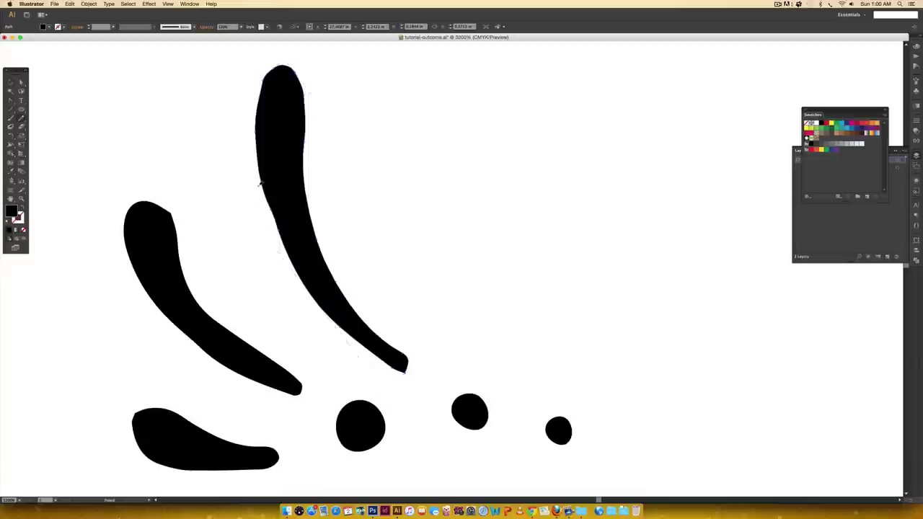
left_click_drag(265, 196, 303, 286)
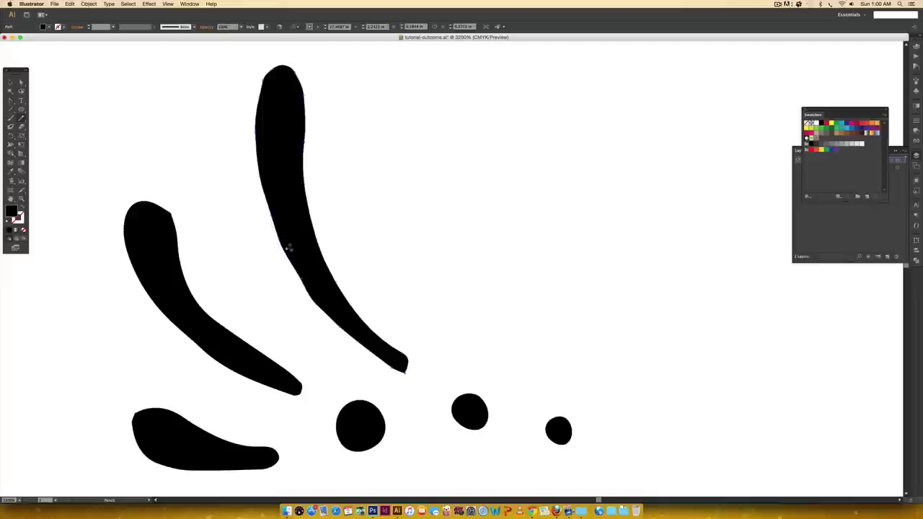
left_click_drag(332, 318, 346, 327)
Round the lower tip and top end of the tallest stroke with the Pencil tool and refine its inner right edge
left_click_drag(395, 369, 406, 355)
key("v")
key("n")
mouse_move(268, 72)
left_mouse_down()
mouse_move(281, 65)
mouse_move(295, 73)
left_mouse_up()
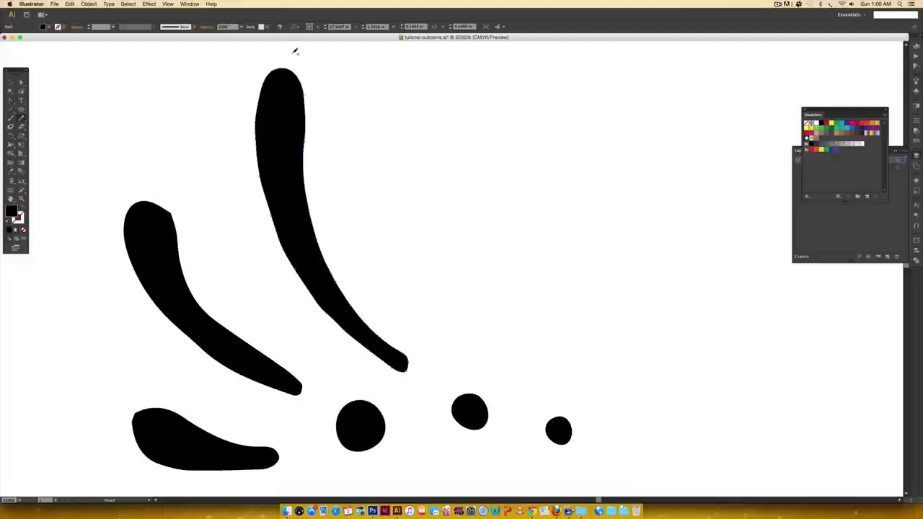
left_click_drag(303, 143, 312, 198)
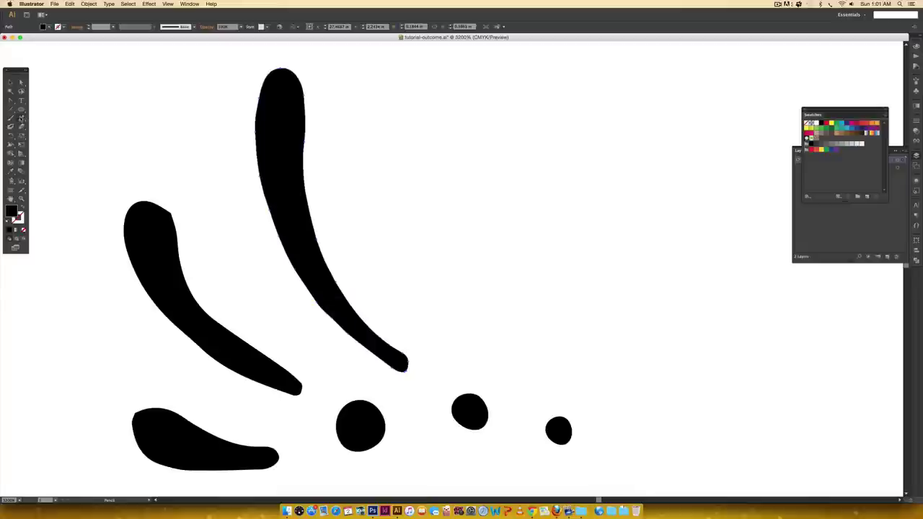
Even out both long edges and the upper left side of the tallest stroke with the Smooth tool
left_click(21, 118)
left_click(49, 127)
left_click_drag(260, 185, 272, 231)
left_click_drag(299, 282, 359, 348)
mouse_move(290, 258)
left_mouse_down()
mouse_move(292, 212)
mouse_move(263, 131)
left_mouse_up()
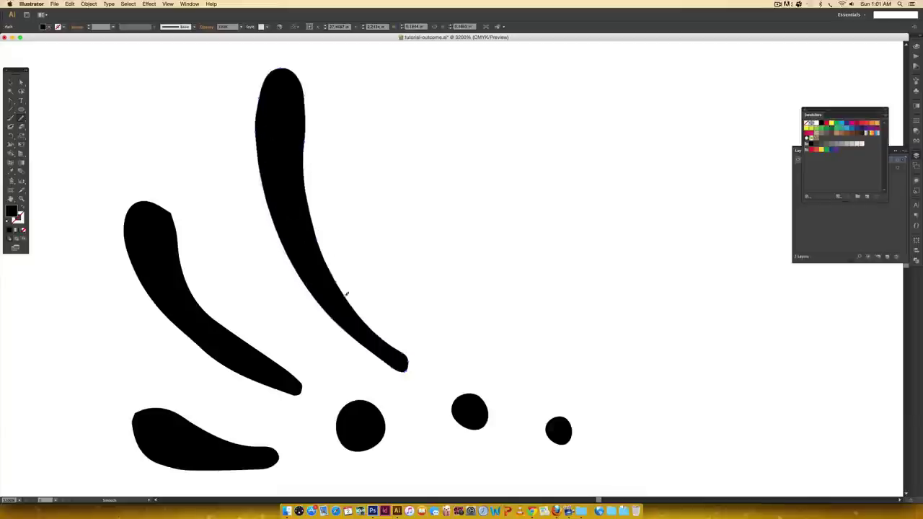
left_click_drag(346, 294, 354, 301)
mouse_move(328, 269)
left_mouse_down()
mouse_move(363, 319)
mouse_move(412, 353)
left_mouse_up()
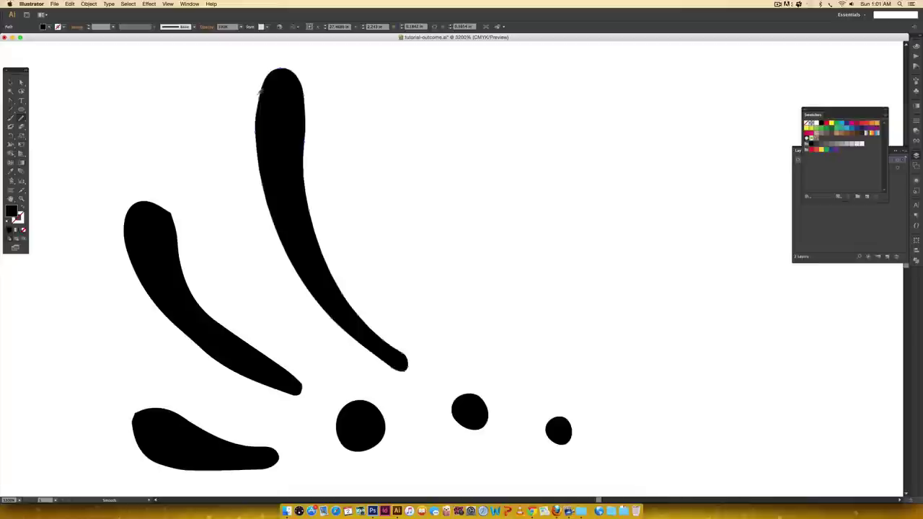
left_click_drag(258, 93, 263, 143)
Round the angular top corner and tip of the middle stroke with the Pencil tool and soften its upper right edge with the Smooth tool
key("v")
left_click(138, 238)
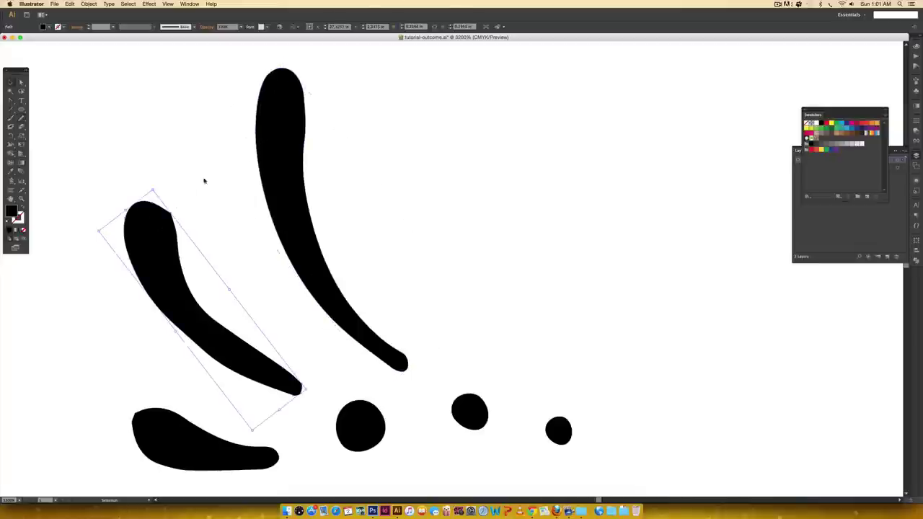
key("n")
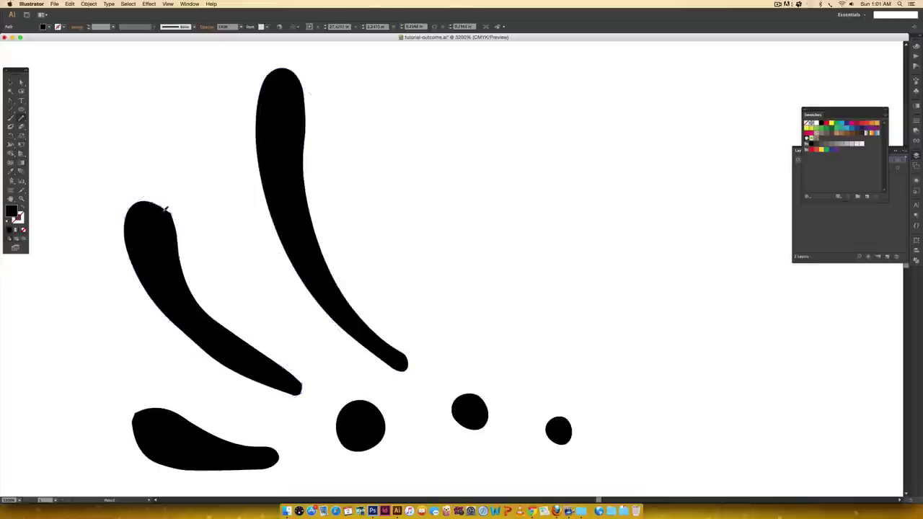
left_click_drag(172, 225, 178, 241)
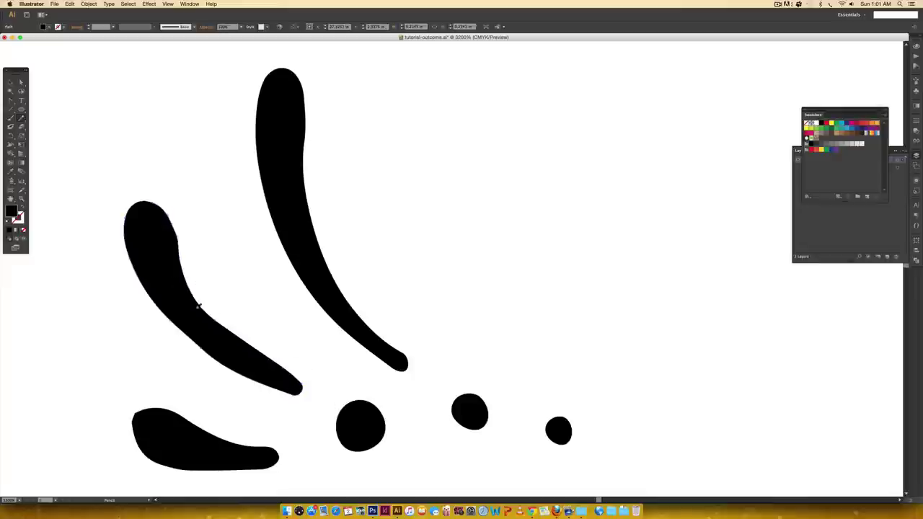
mouse_move(21, 117)
left_mouse_down()
mouse_move(51, 139)
mouse_move(55, 127)
left_mouse_up()
left_click_drag(161, 210, 182, 271)
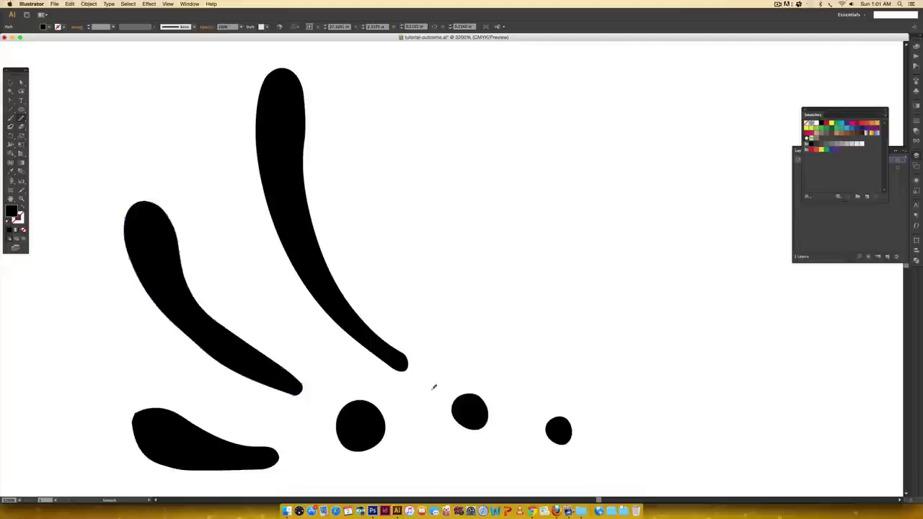
In the second flourish copy, delete the anchor points along the tallest stroke's left edge and pull the bottom handle to form one smooth curve
key("v")
left_click(515, 181)
left_click_drag(550, 197, 5, 128)
left_click_drag(764, 120, 89, 137)
left_click_drag(390, 96, 604, 137)
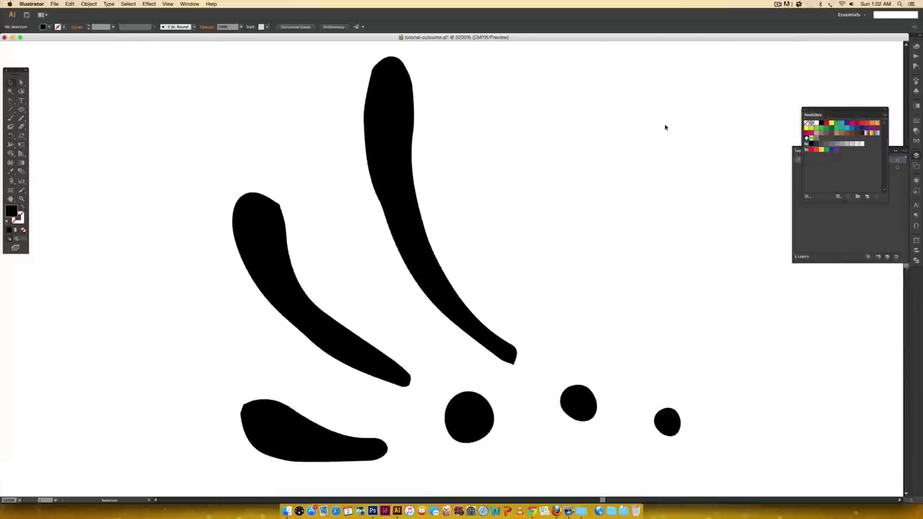
key("super+l")
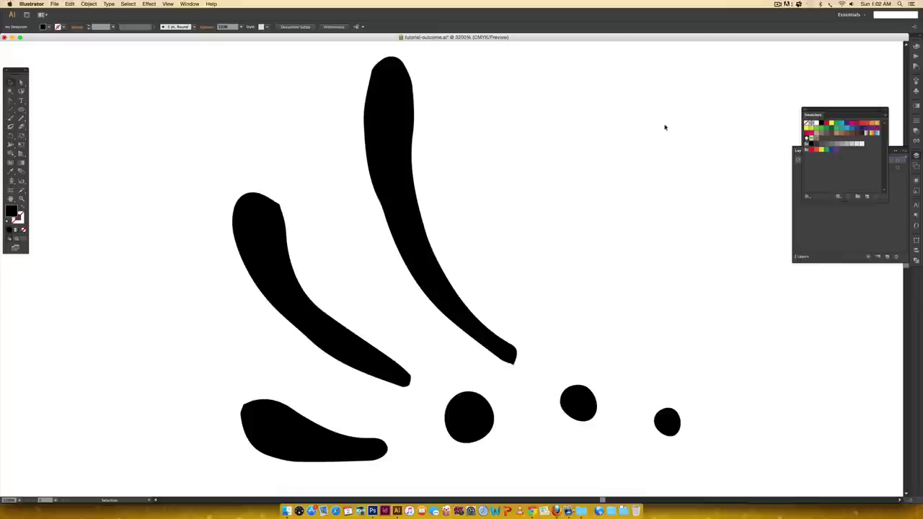
left_click(395, 178)
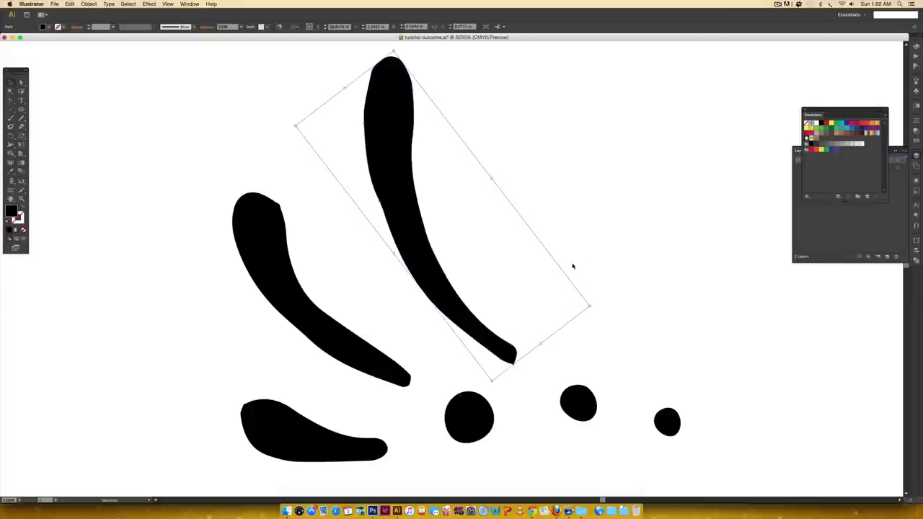
left_click(573, 267)
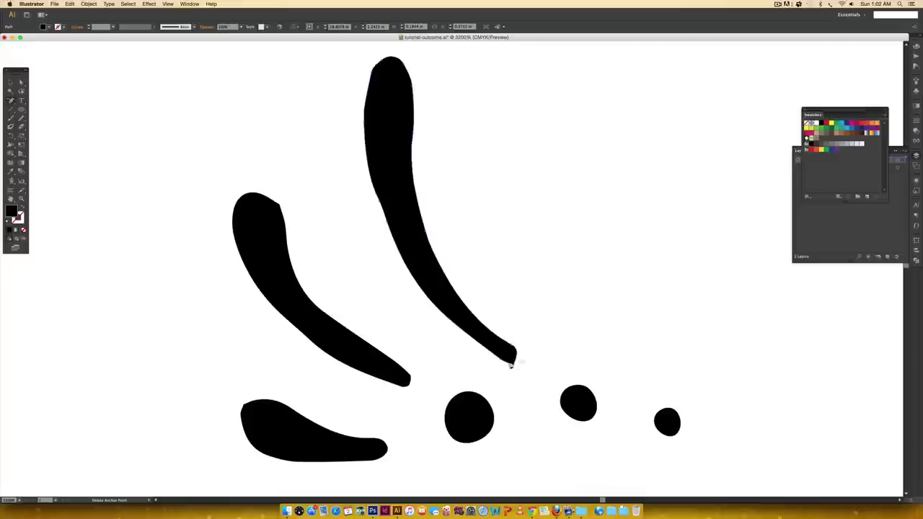
left_click(501, 361)
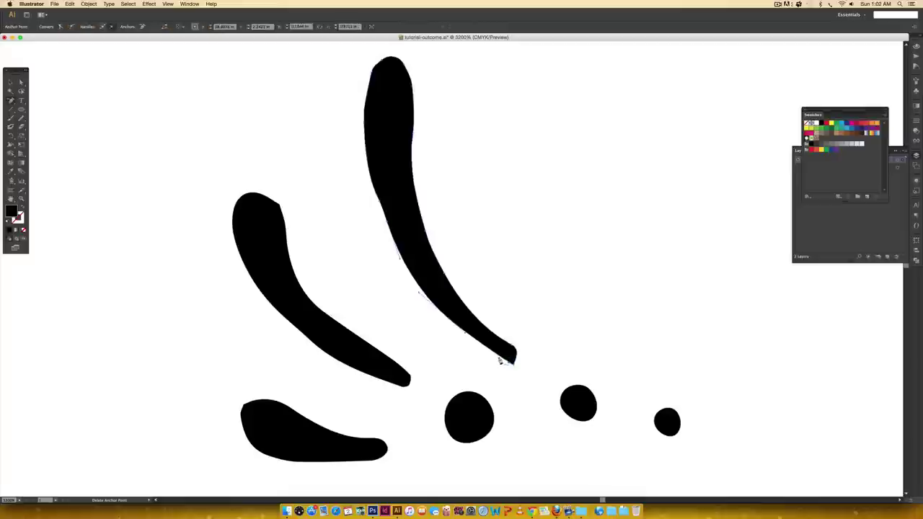
left_click(447, 317)
mouse_move(388, 222)
left_mouse_down()
mouse_move(364, 124)
mouse_move(369, 85)
left_mouse_up()
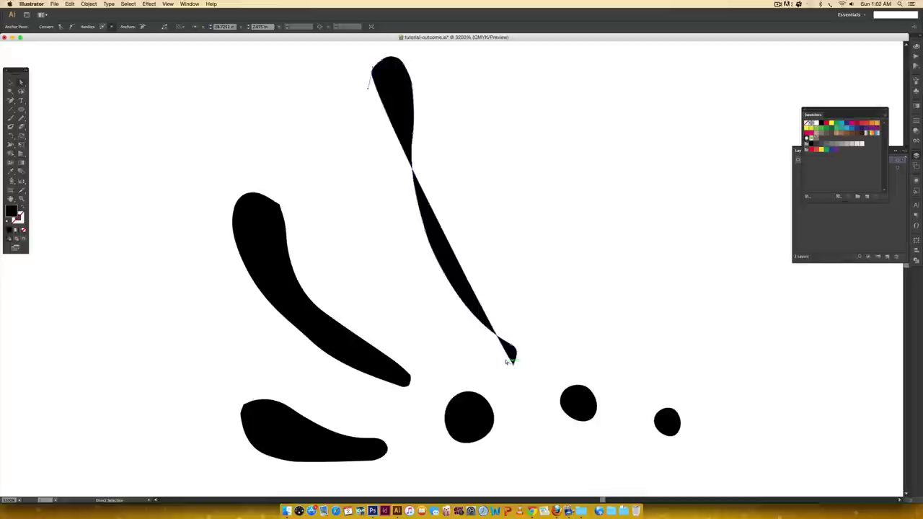
mouse_move(509, 362)
left_mouse_down()
mouse_move(453, 354)
mouse_move(369, 307)
left_mouse_up()
Delete the anchor points along the right edge of the same stroke and extend the lower point's handle to restore its inward curve
key("minus")
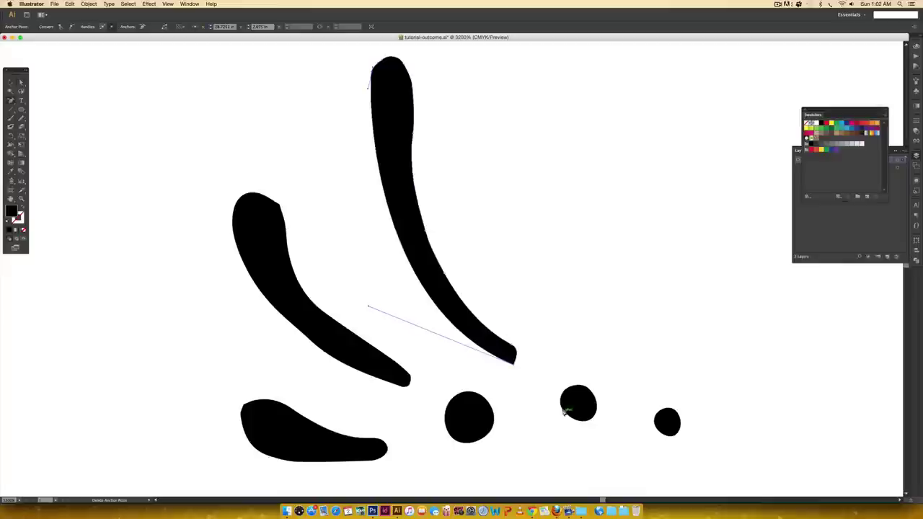
left_click(445, 274)
left_click(445, 274)
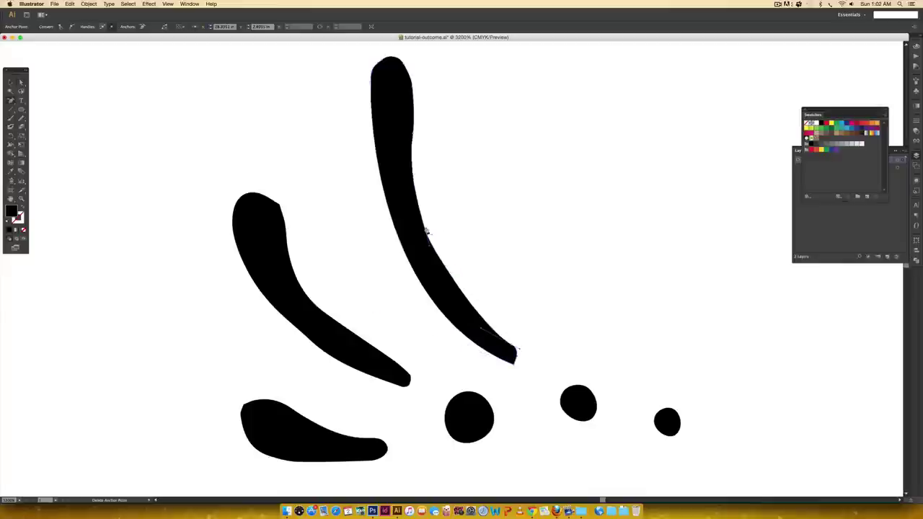
left_click(427, 231)
left_click(411, 133)
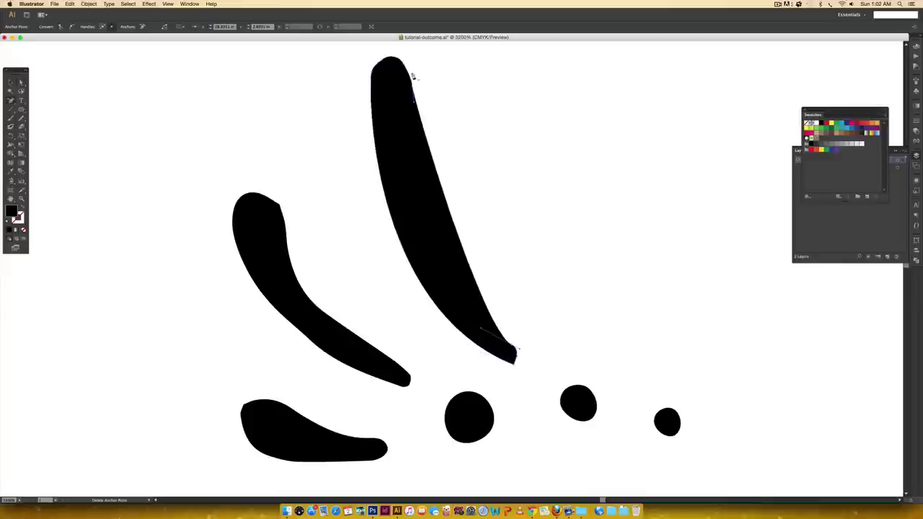
key("a")
mouse_move(480, 328)
left_mouse_down()
mouse_move(440, 224)
mouse_move(375, 191)
mouse_move(393, 202)
mouse_move(401, 257)
left_mouse_up()
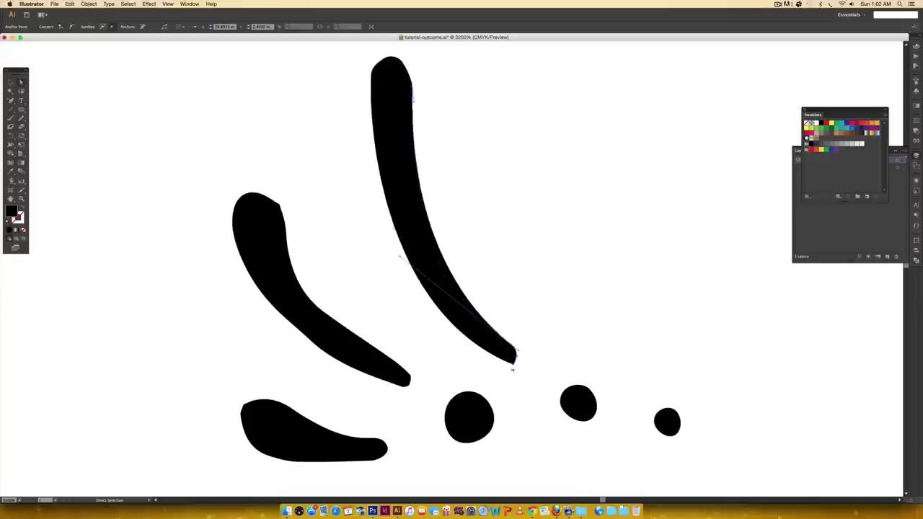
Refine the tallest stroke's lower tip by adjusting its direction handles and delete the anchor point at its top
left_click_drag(511, 365, 509, 361)
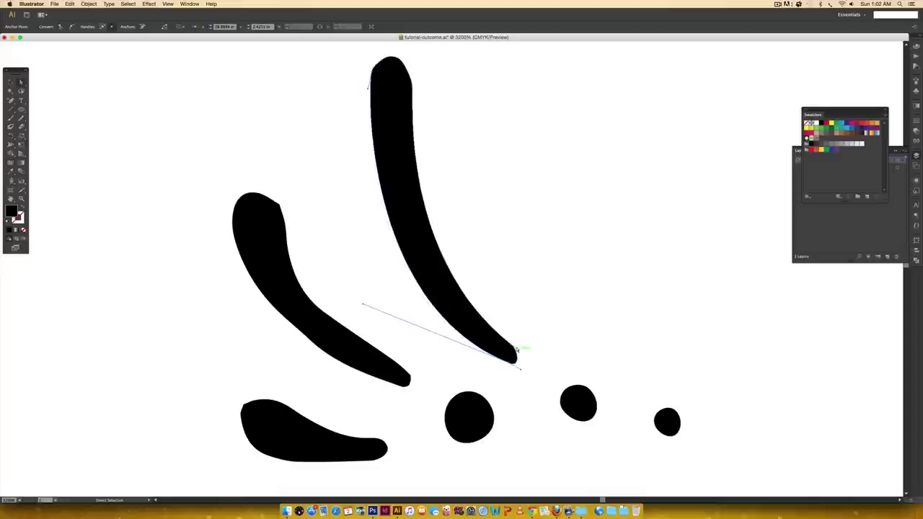
mouse_move(516, 350)
left_mouse_down()
mouse_move(530, 369)
mouse_move(517, 367)
left_mouse_up()
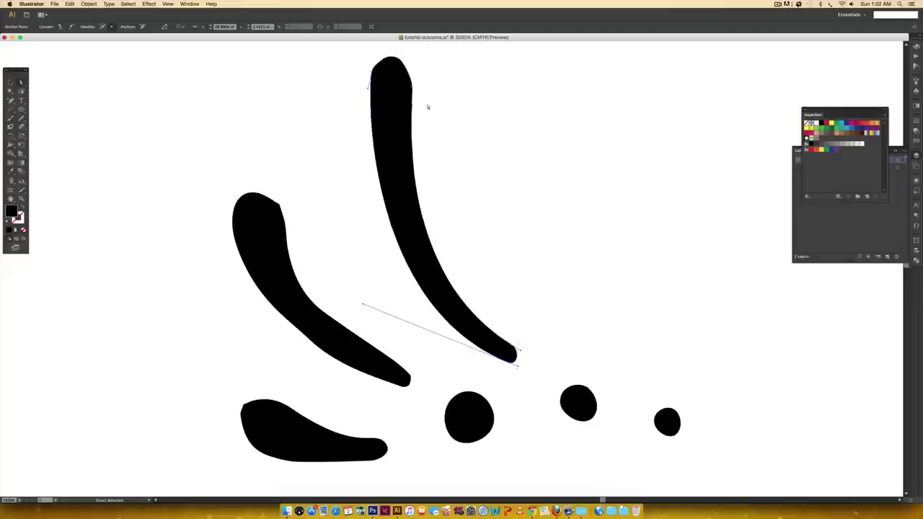
left_click(412, 86)
key("minus")
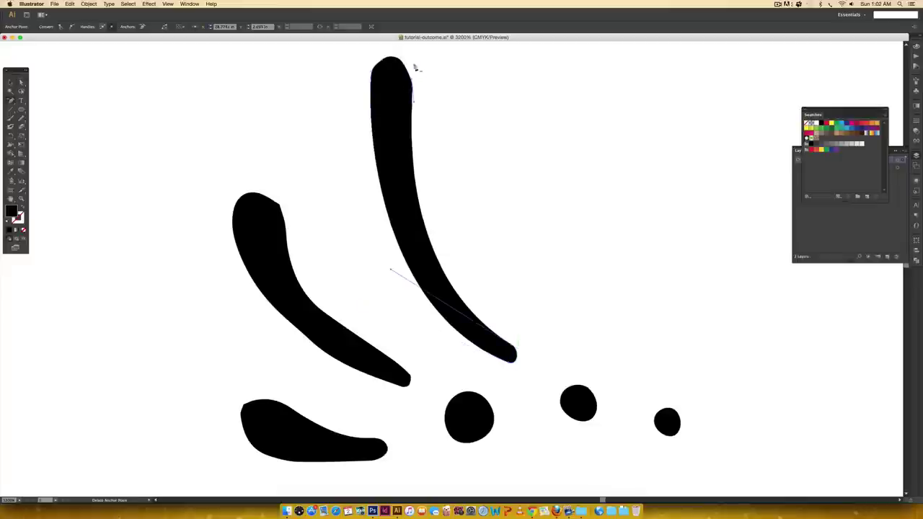
left_click(383, 60)
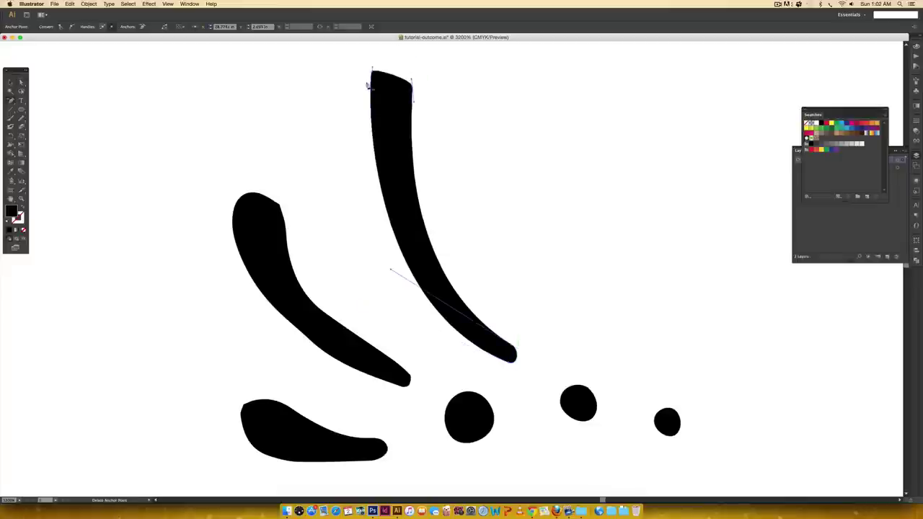
Extend the handles of the two upper anchor points to form a rounded top on the tallest stroke
key("a")
mouse_move(372, 67)
left_mouse_down()
mouse_move(373, 37)
mouse_move(375, 143)
mouse_move(381, 137)
left_mouse_up()
left_click(413, 221)
left_click_drag(413, 221, 417, 206)
left_click_drag(381, 137, 380, 171)
mouse_move(410, 248)
left_mouse_down()
mouse_move(414, 241)
mouse_move(413, 266)
left_mouse_up()
left_click(491, 357)
Delete the anchor points along the left edge of the middle stroke
key("space")
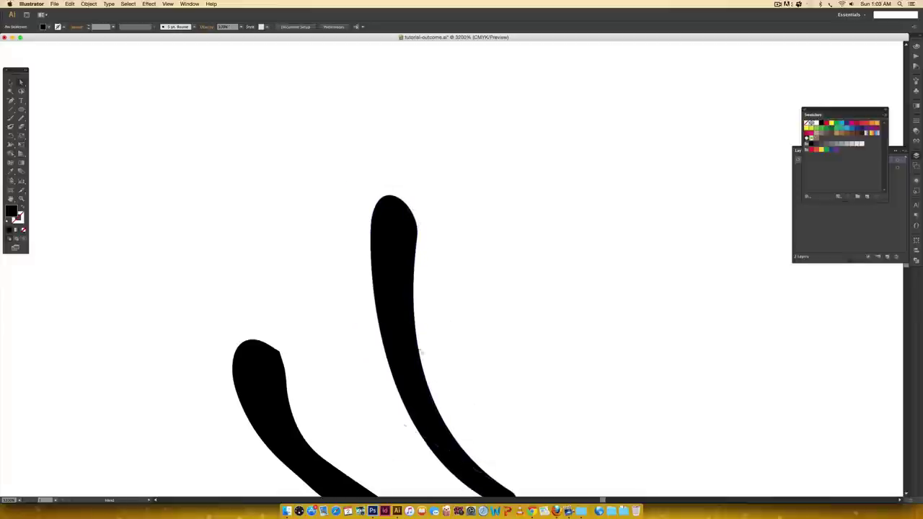
left_click_drag(454, 386, 342, 170)
left_click_drag(335, 201, 490, 286)
left_click(293, 245)
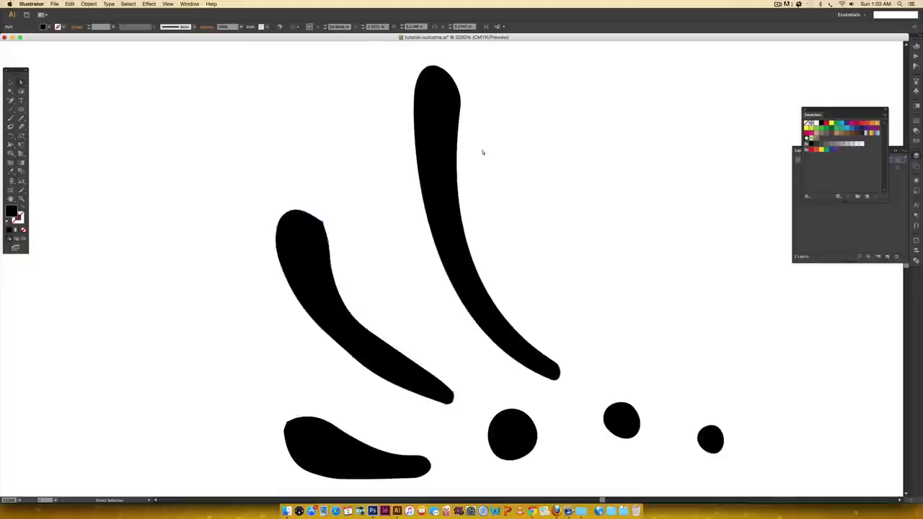
key("minus")
left_click(282, 269)
left_click(328, 335)
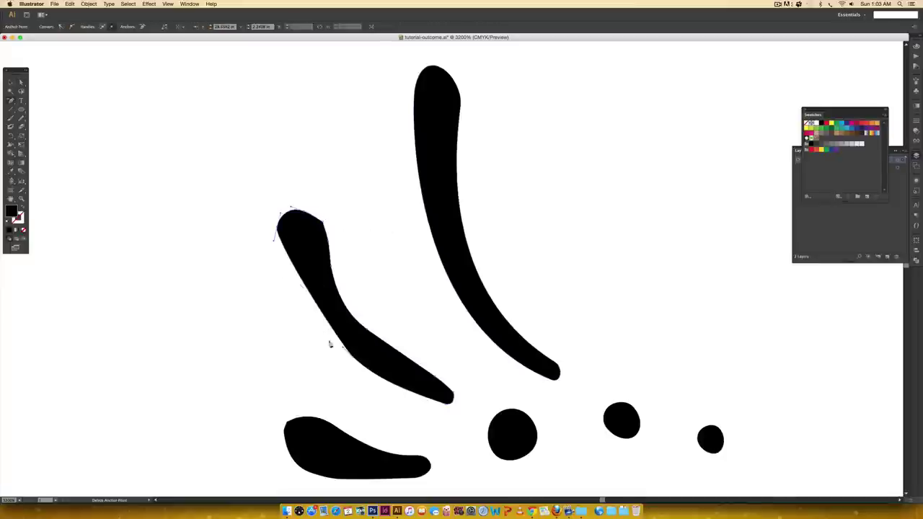
left_click(351, 357)
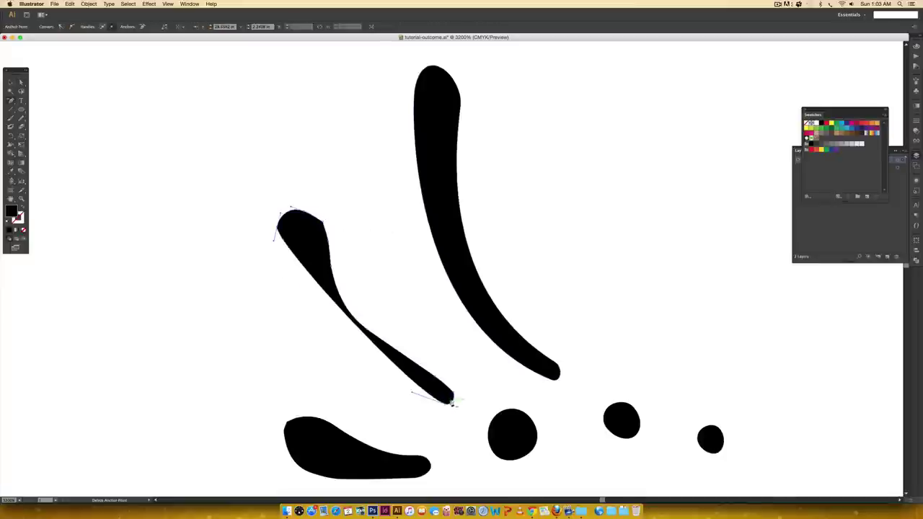
Delete the surplus anchor points at the middle stroke's lower tip, along its right edge and around its top
left_click(453, 400)
left_click(435, 378)
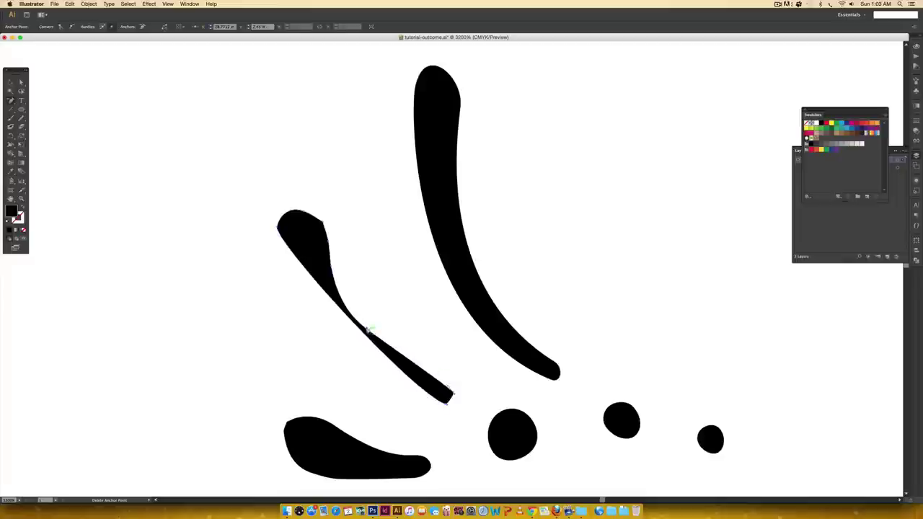
left_click(366, 325)
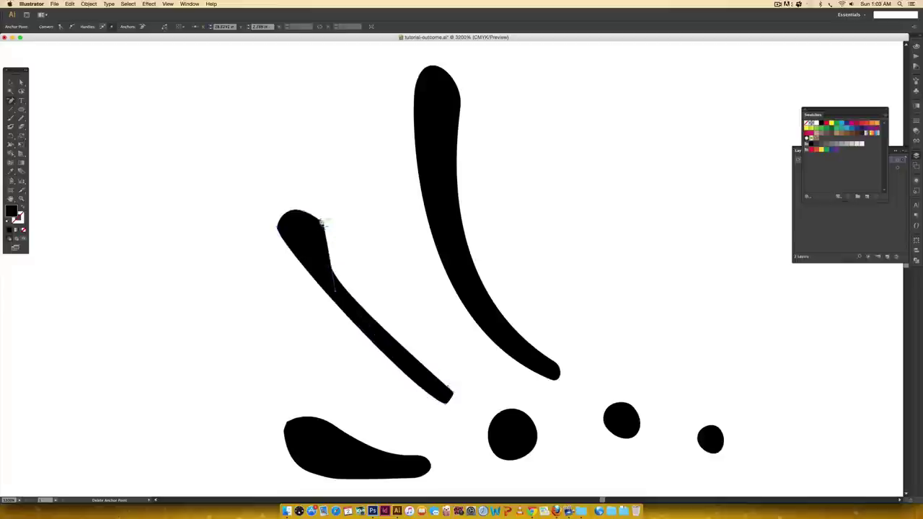
left_click(306, 214)
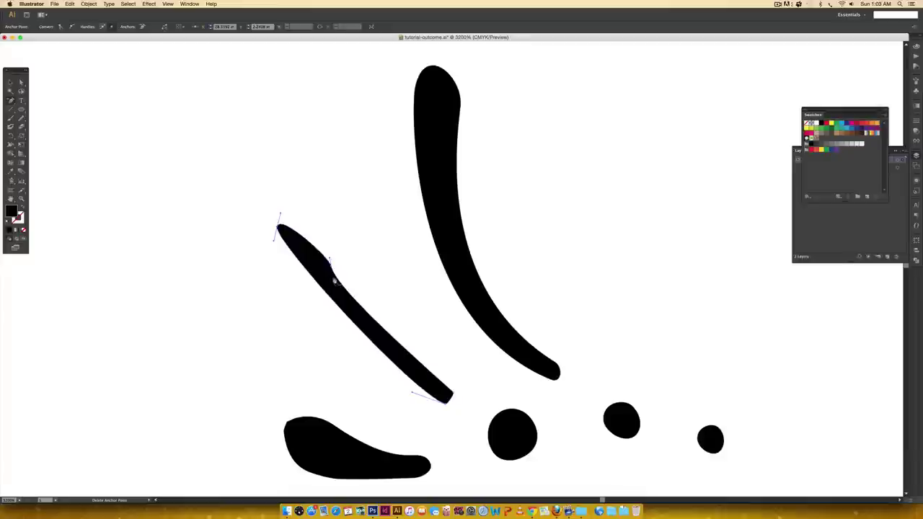
Pull out the remaining points' handles to give the middle stroke smooth curved sides and a rounded top
key("a")
left_click_drag(411, 394, 280, 348)
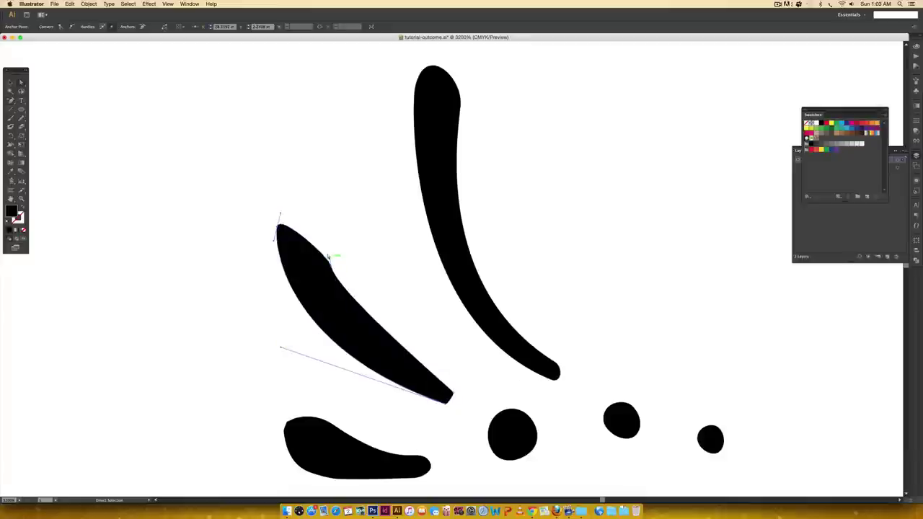
left_click_drag(328, 256, 333, 191)
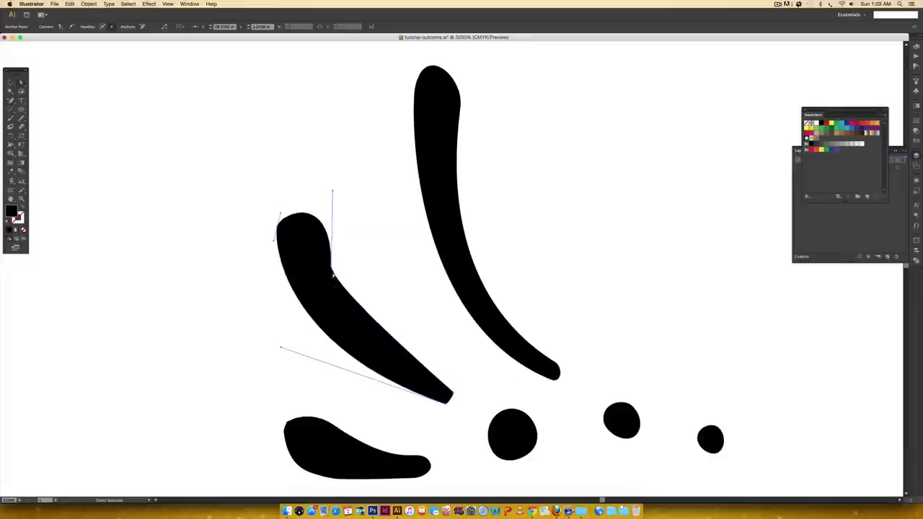
left_click(331, 266)
left_click_drag(333, 290, 341, 355)
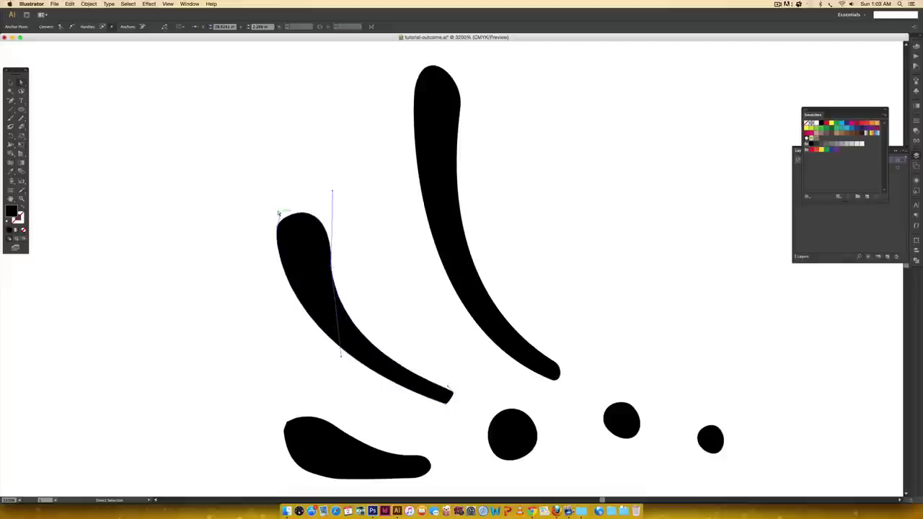
left_click_drag(279, 214, 280, 202)
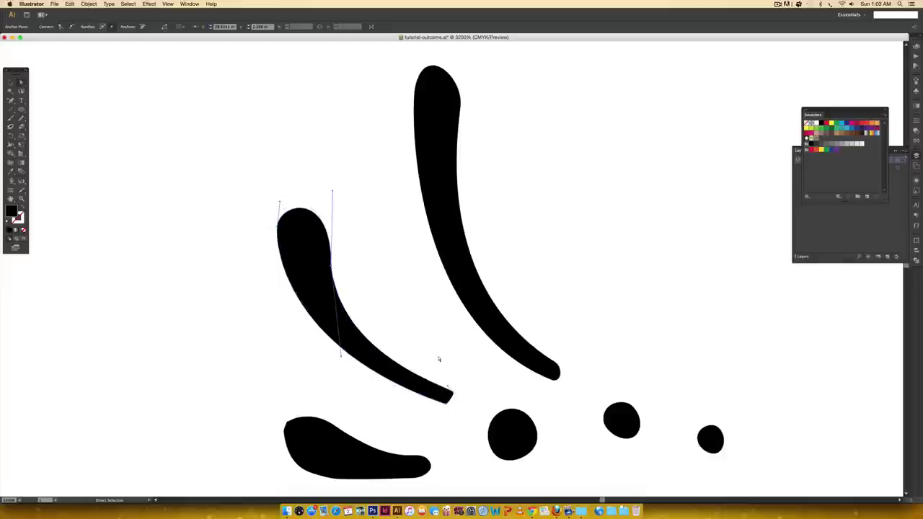
Round off the middle stroke's lower tip by adjusting its end anchor point and handles
left_click(450, 391)
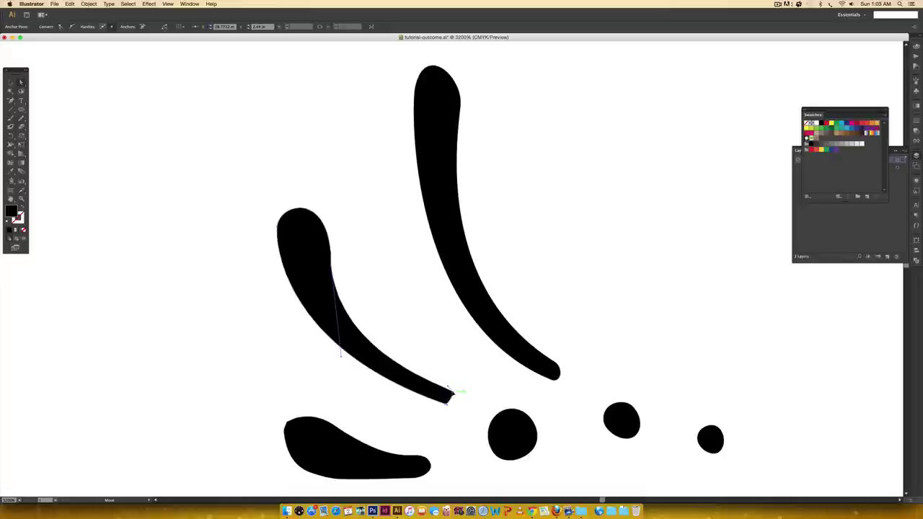
mouse_move(453, 394)
left_mouse_down()
mouse_move(464, 398)
mouse_move(456, 409)
mouse_move(452, 397)
left_mouse_up()
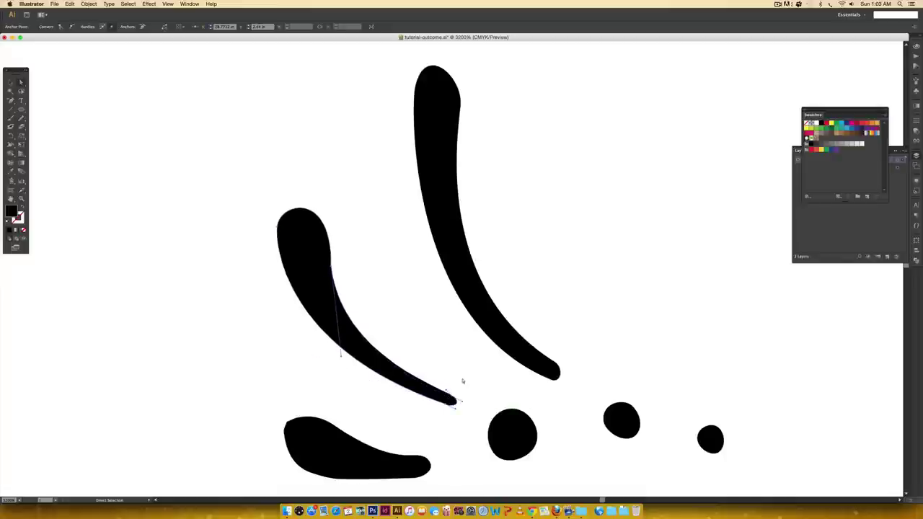
left_click(483, 422)
Reshape the middle stroke's rounded top by swinging the right-edge point's upper handle independently and lengthening the upper left point's handle
left_click(330, 264)
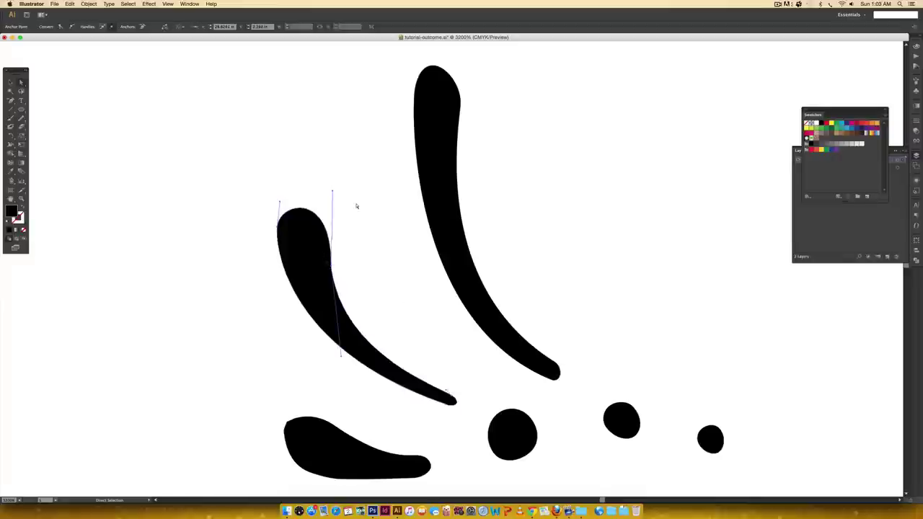
left_click_drag(330, 190, 384, 228)
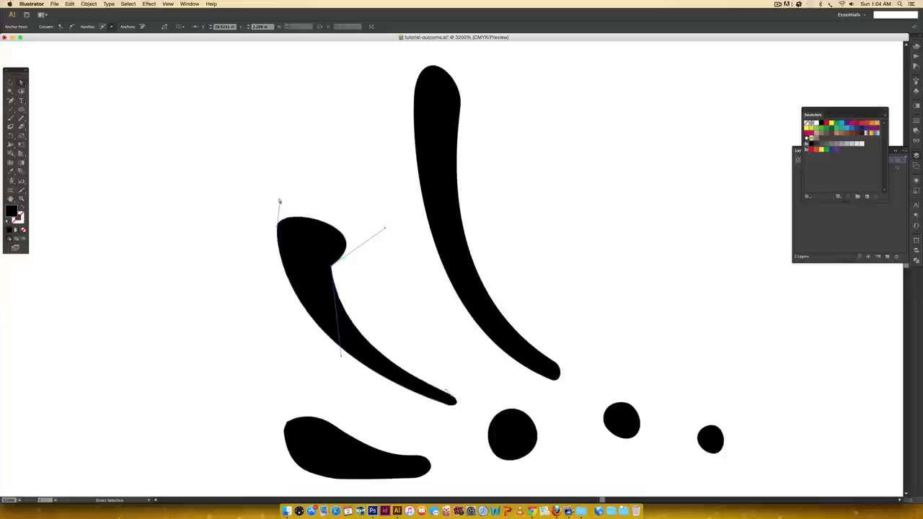
left_click_drag(280, 202, 289, 174)
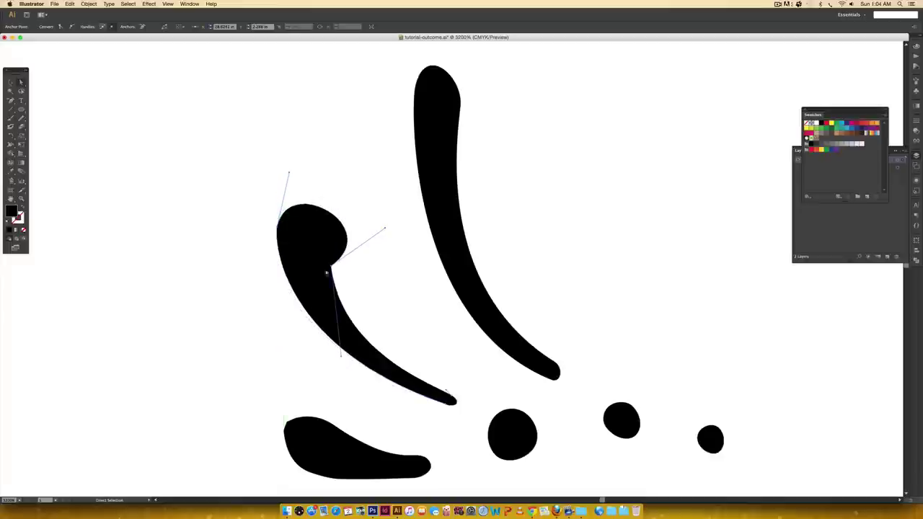
left_click_drag(384, 229, 340, 191)
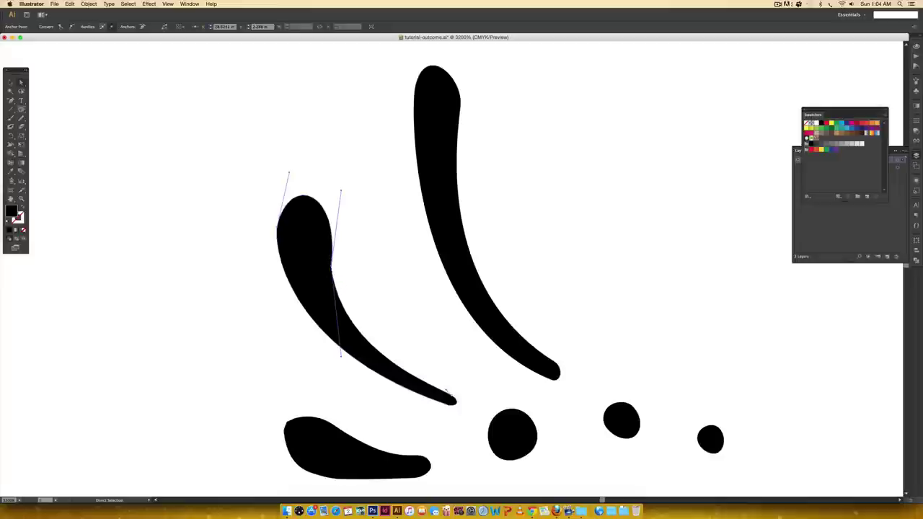
Turn the middle stroke's right-edge corner point into a smooth point with the Convert Anchor Point tool and shorten its upper handle
left_click_drag(11, 101, 52, 128)
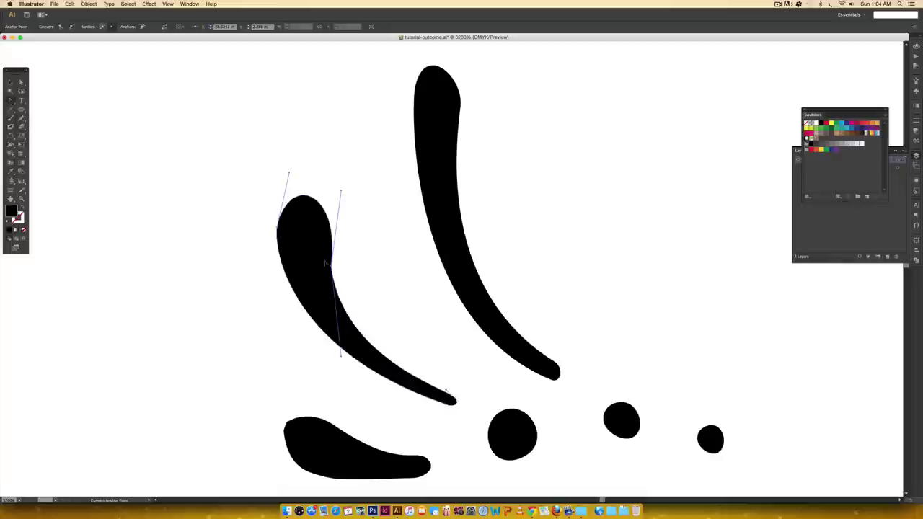
left_click_drag(333, 266, 319, 336)
key("a")
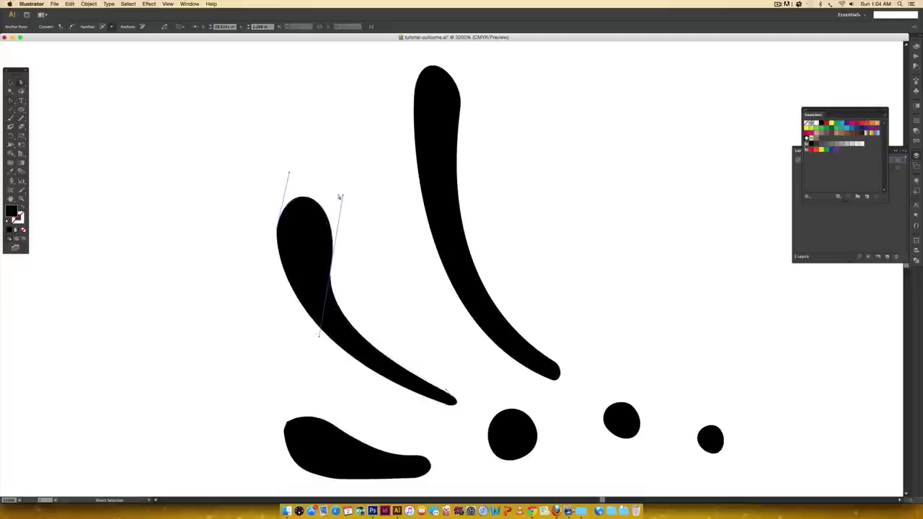
mouse_move(343, 195)
left_mouse_down()
mouse_move(334, 226)
mouse_move(322, 212)
mouse_move(348, 217)
mouse_move(317, 212)
mouse_move(350, 212)
mouse_move(340, 206)
left_mouse_up()
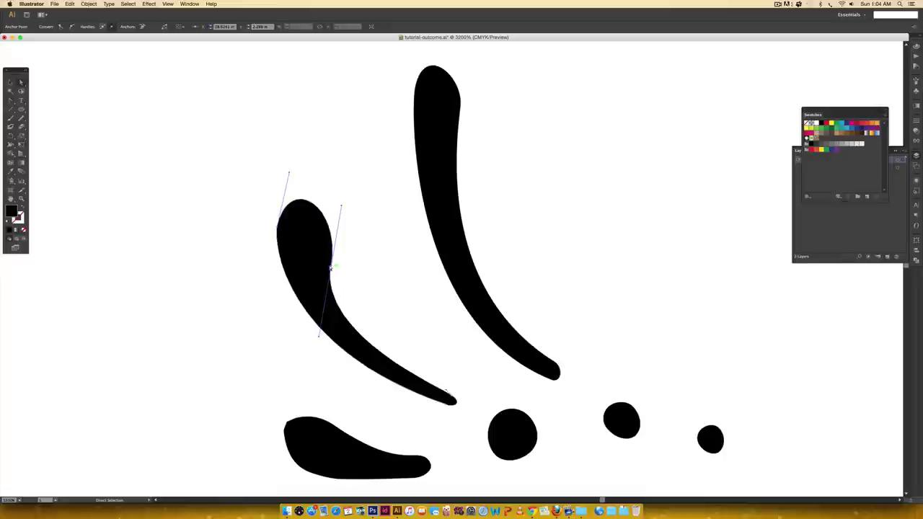
Redraw the right-edge point's handles with the Convert Anchor Point tool and swing the upper one outward independently to widen the top
key("shift+c")
left_click_drag(331, 264, 312, 332)
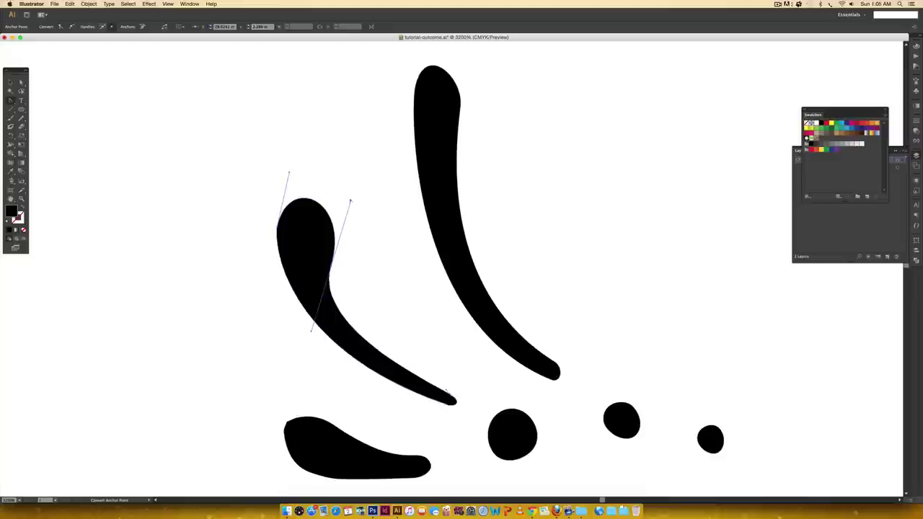
left_click_drag(351, 200, 369, 212)
left_click(330, 266)
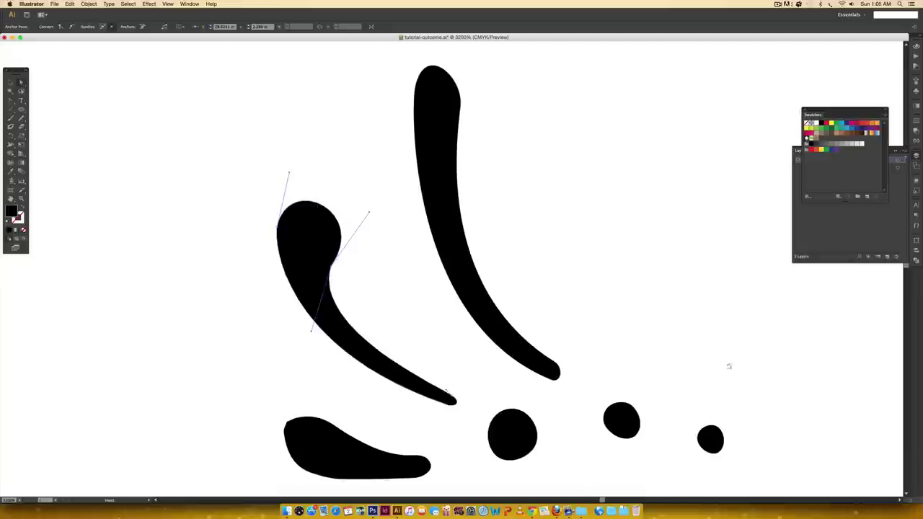
Select all the strokes and dots of the next flourish copy and fill them with the 40% black gray swatch
left_click_drag(727, 367, 489, 347)
mouse_move(636, 349)
left_mouse_down()
mouse_move(566, 365)
mouse_move(386, 365)
left_mouse_up()
left_click_drag(727, 365, 455, 332)
key("v")
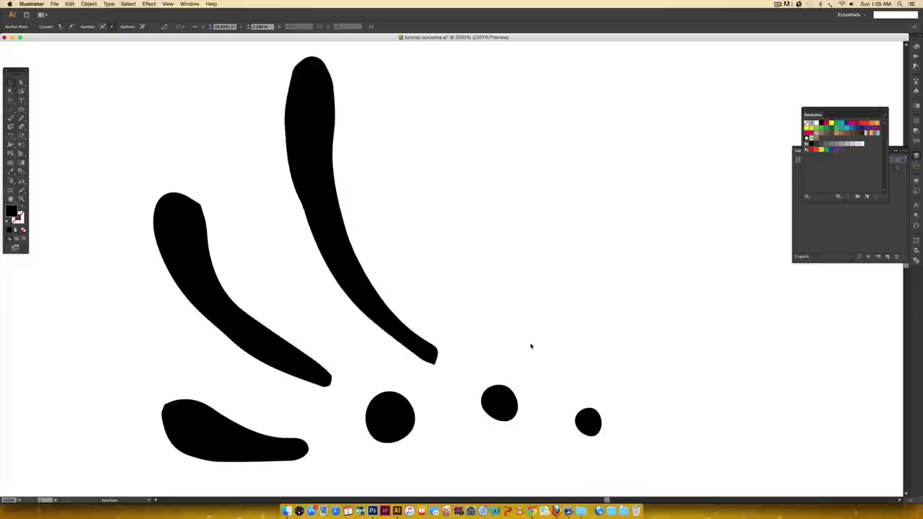
key("super+minus")
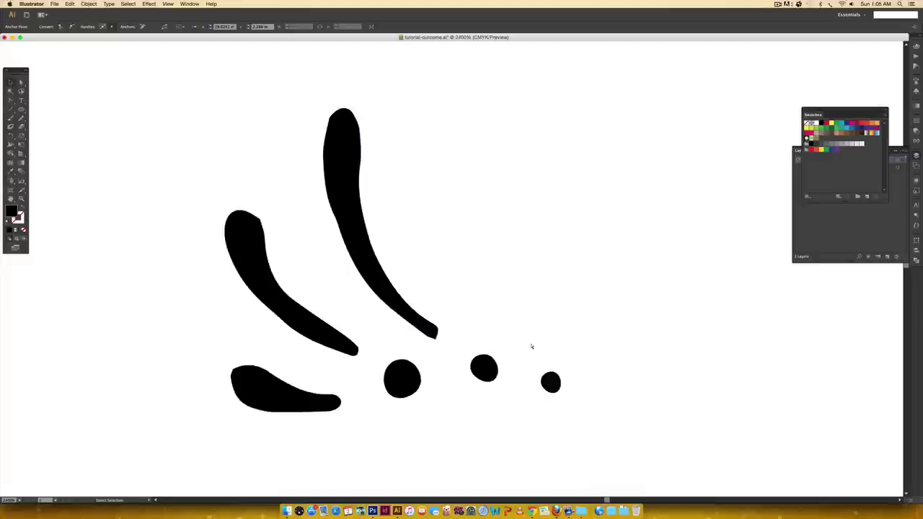
left_click_drag(598, 185, 432, 331)
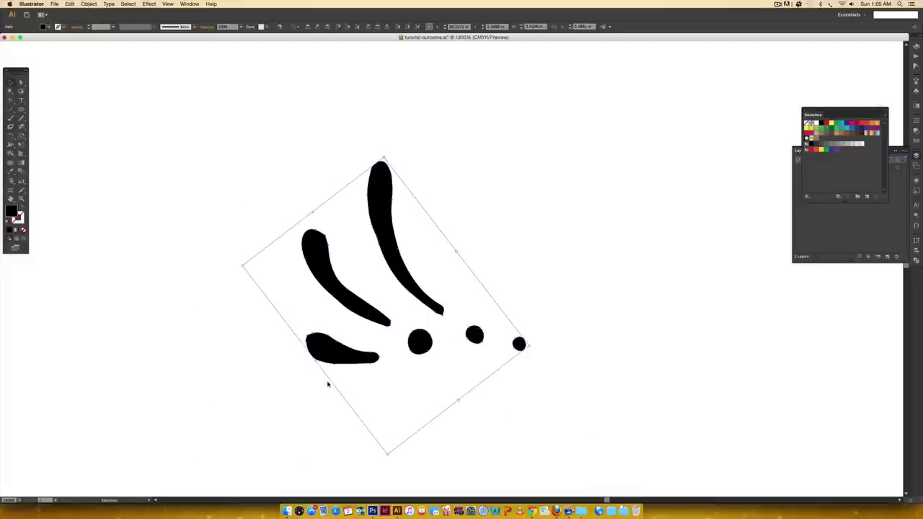
left_click(841, 143)
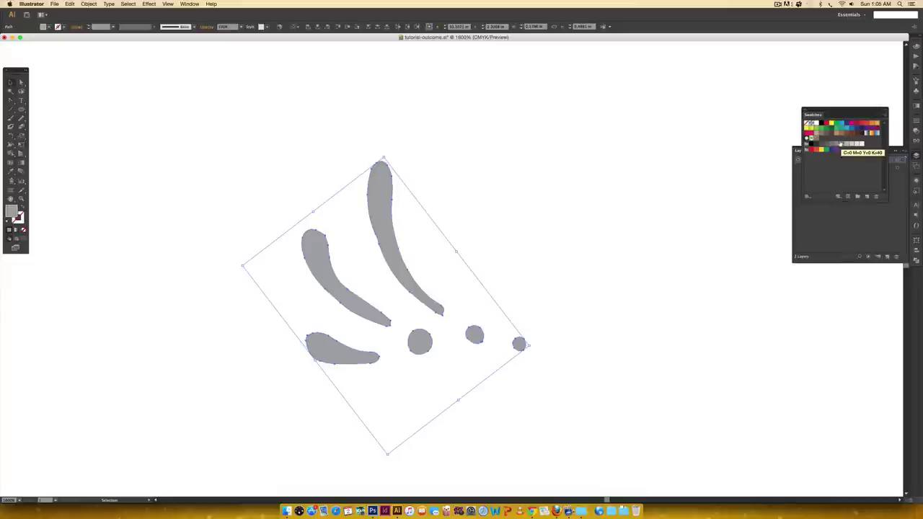
Delete the lower layer beneath Layer 1
left_click(870, 220)
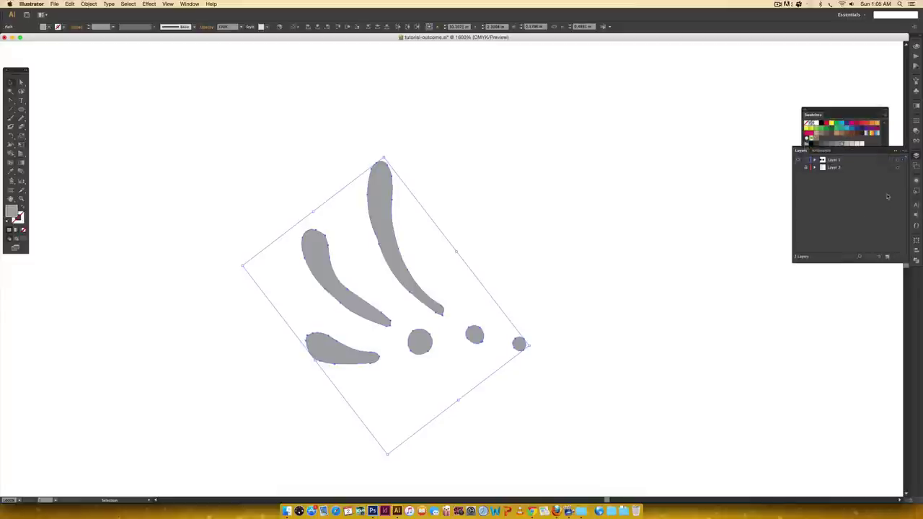
left_click(854, 171)
left_click(894, 256)
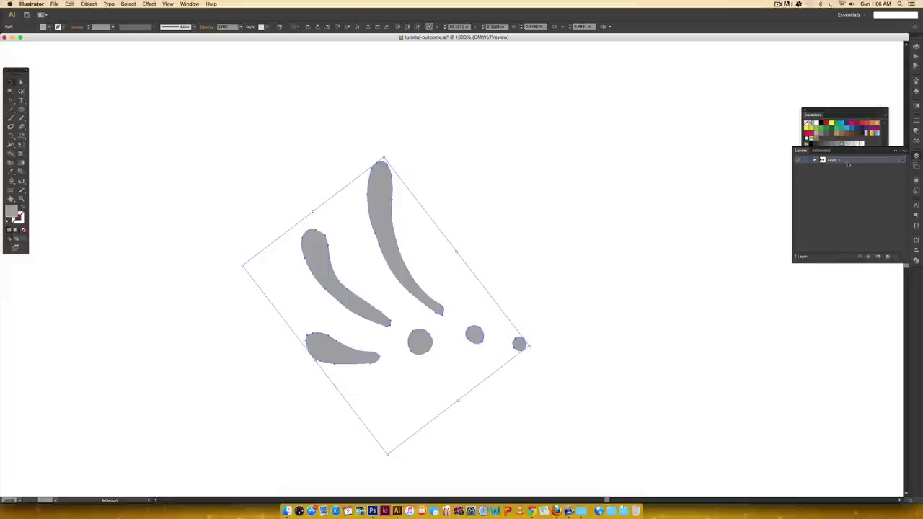
Create a new layer, move the selected gray flourish onto it, place it beneath Layer 1 and lock it
left_click(882, 256)
left_click_drag(904, 169, 904, 159)
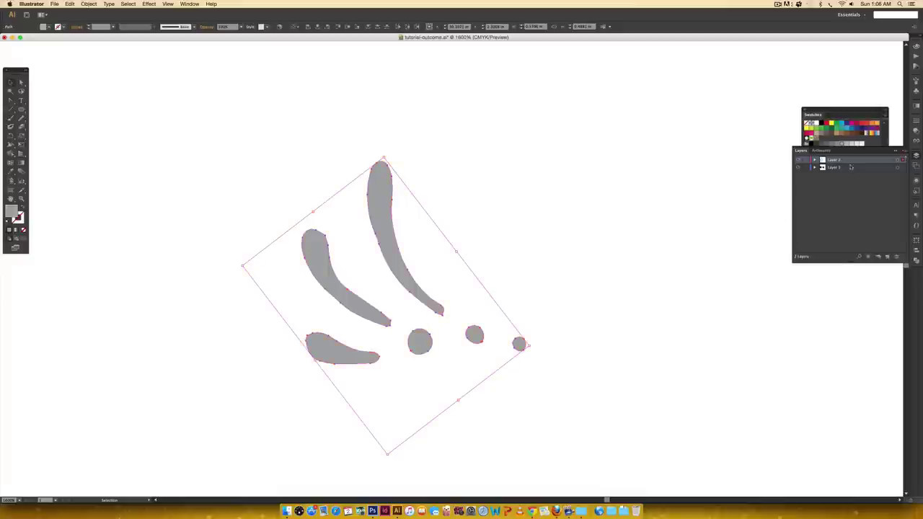
left_click_drag(849, 161, 850, 176)
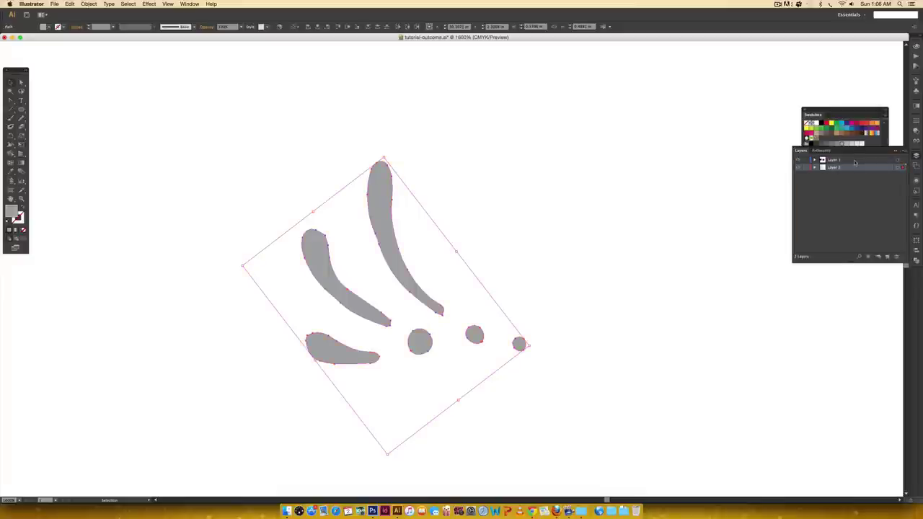
left_click(806, 168)
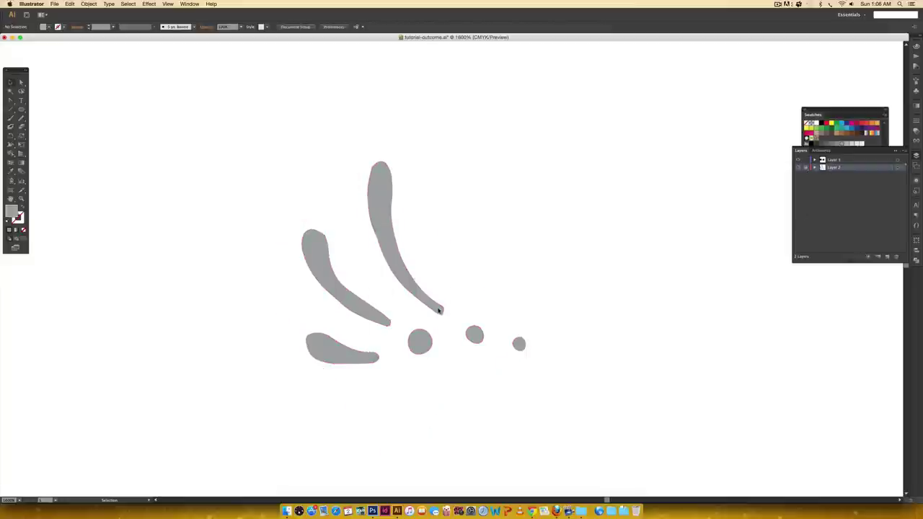
Make Layer 1 active and set the Pen tool to a bright blue stroke with no fill
left_click(845, 161)
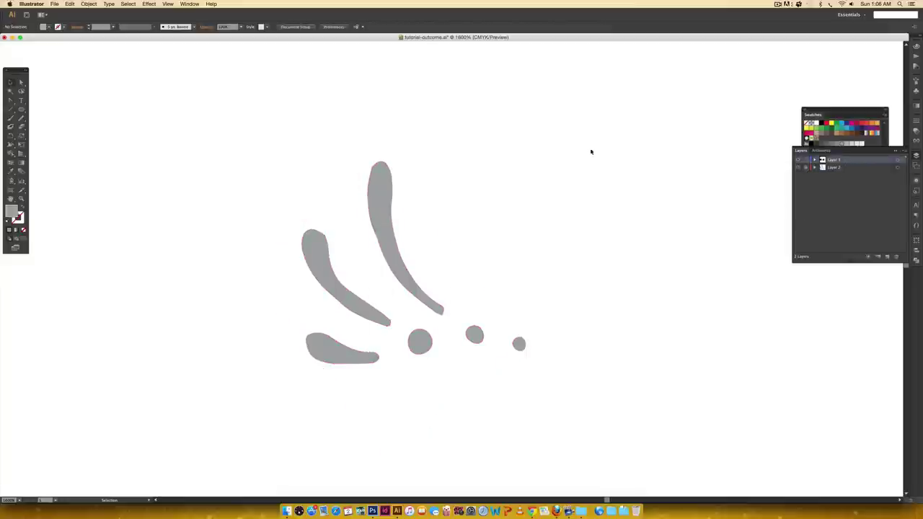
key("p")
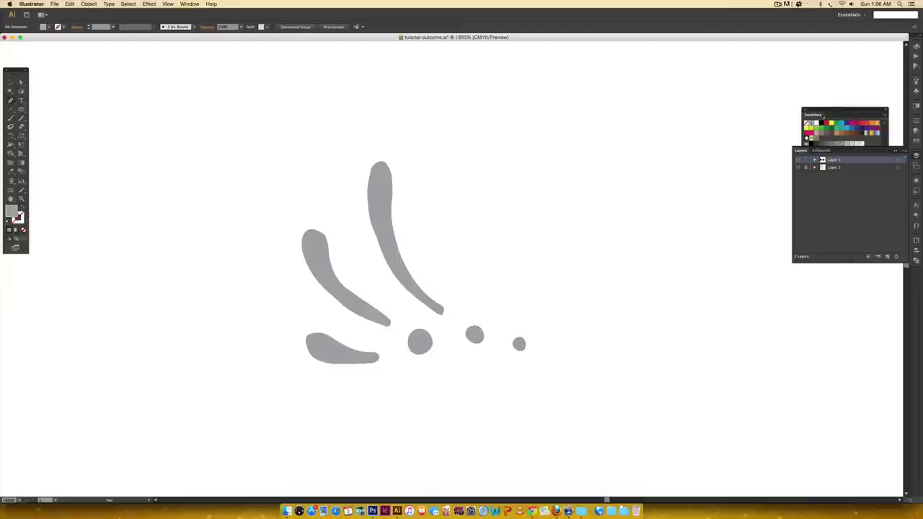
left_click(841, 125)
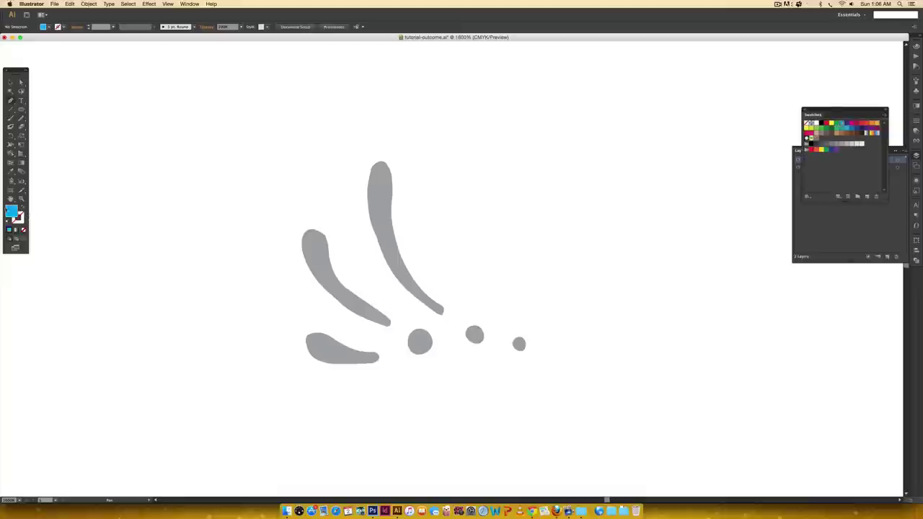
key("shift+x")
Trace the tallest gray stroke with the Pen tool, curving around its rounded top and closing the path at its lower tip
key("super+equal")
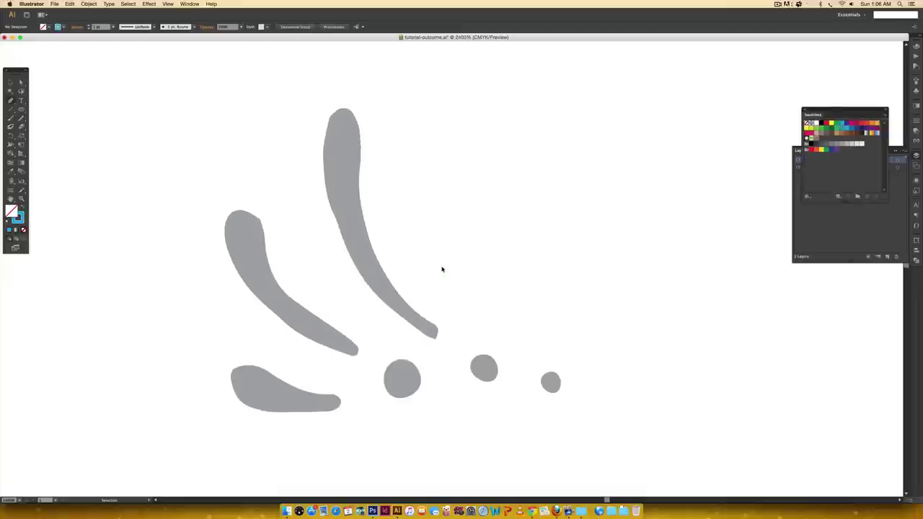
scroll(433, 242, "up", 2)
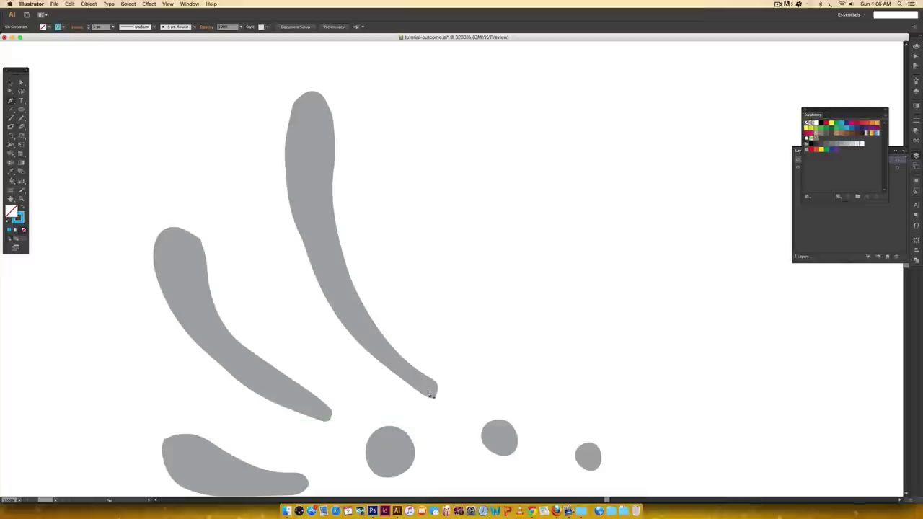
left_click(433, 397)
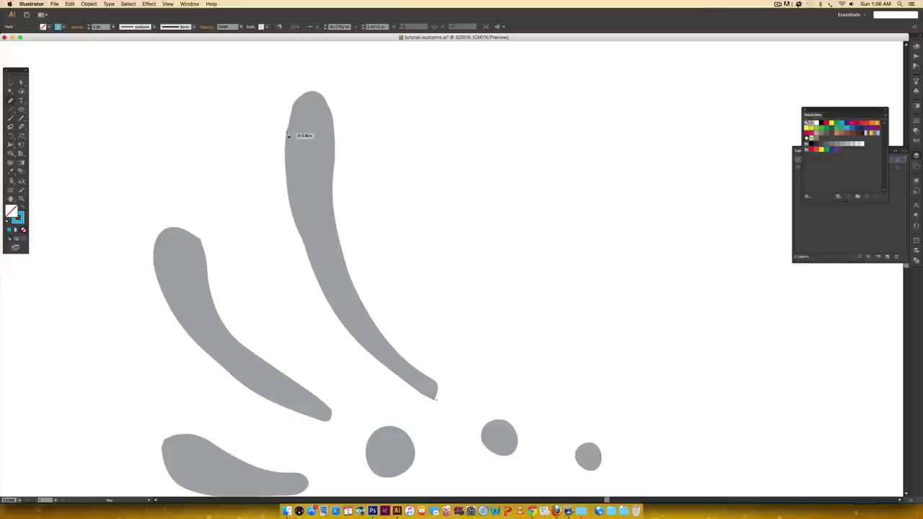
mouse_move(283, 136)
left_mouse_down()
mouse_move(305, 50)
mouse_move(286, 120)
mouse_move(295, 110)
mouse_move(287, 261)
left_mouse_up()
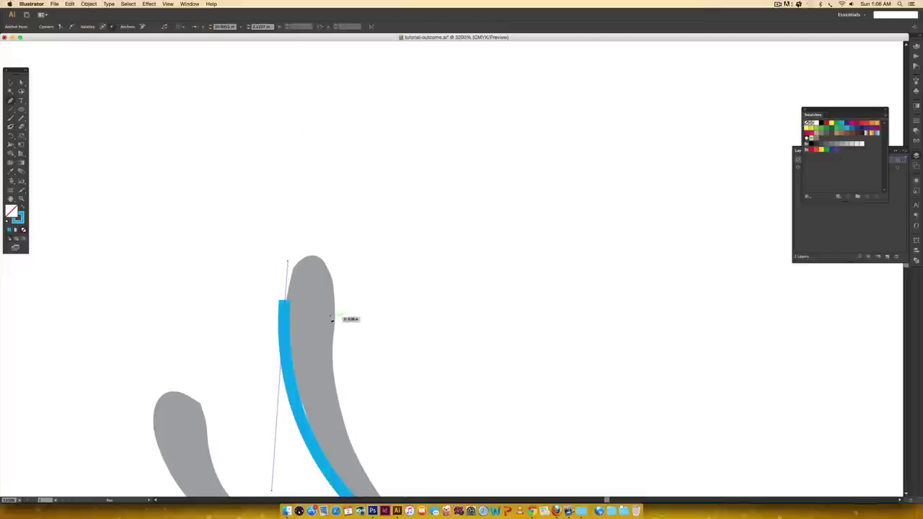
mouse_move(334, 312)
left_mouse_down()
mouse_move(319, 354)
mouse_move(330, 390)
mouse_move(295, 169)
left_mouse_up()
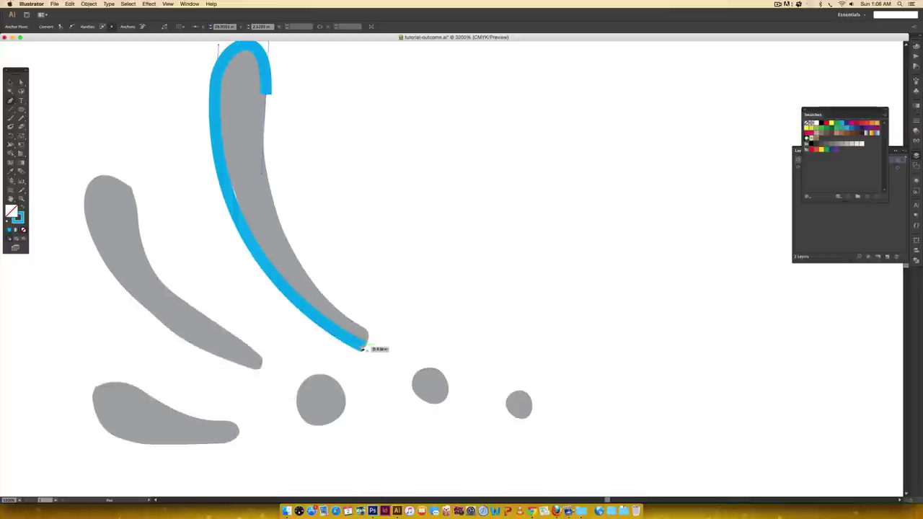
mouse_move(369, 359)
left_mouse_down()
mouse_move(423, 385)
mouse_move(453, 442)
left_mouse_up()
Trace the middle gray stroke as a closed Pen path, starting and ending at its pointed lower tip
key("space")
left_click_drag(235, 311, 400, 311)
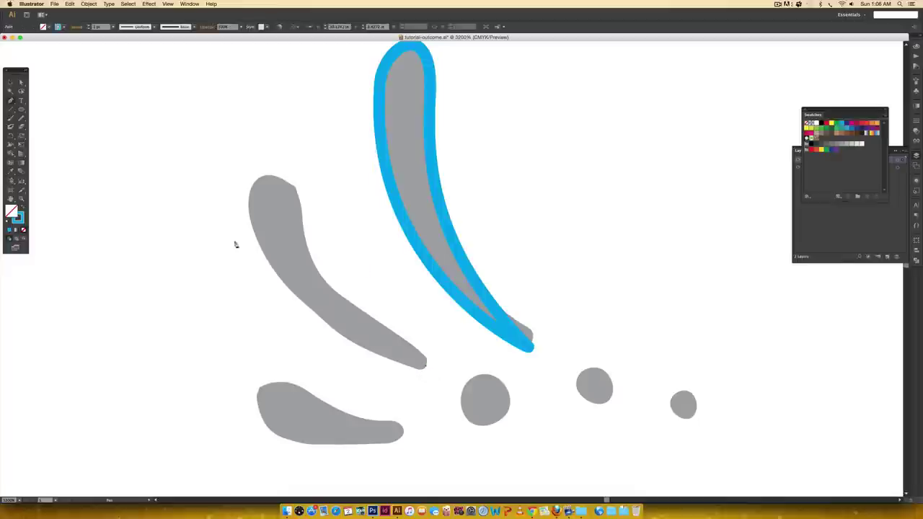
mouse_move(250, 218)
left_mouse_down()
mouse_move(245, 82)
mouse_move(252, 121)
mouse_move(253, 70)
mouse_move(231, 97)
mouse_move(245, 128)
mouse_move(236, 113)
mouse_move(246, 93)
mouse_move(251, 177)
left_mouse_up()
left_click_drag(303, 230, 306, 307)
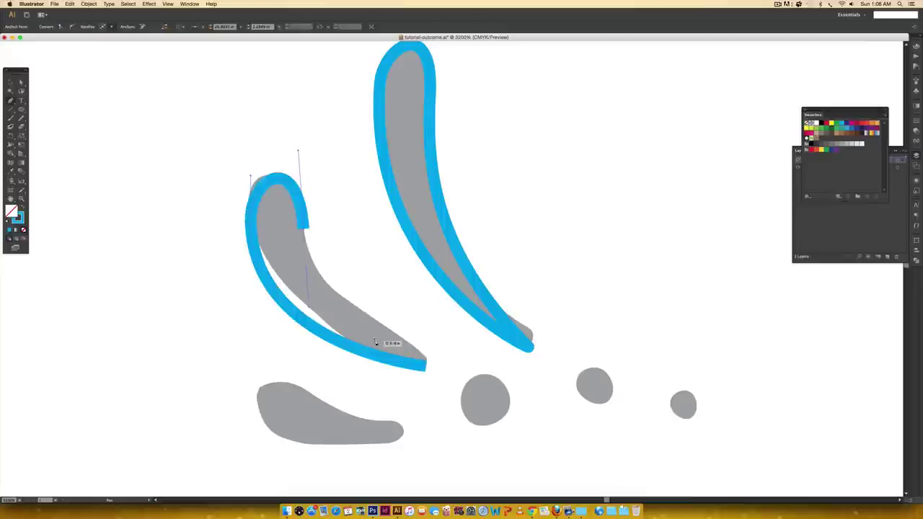
left_click(426, 366)
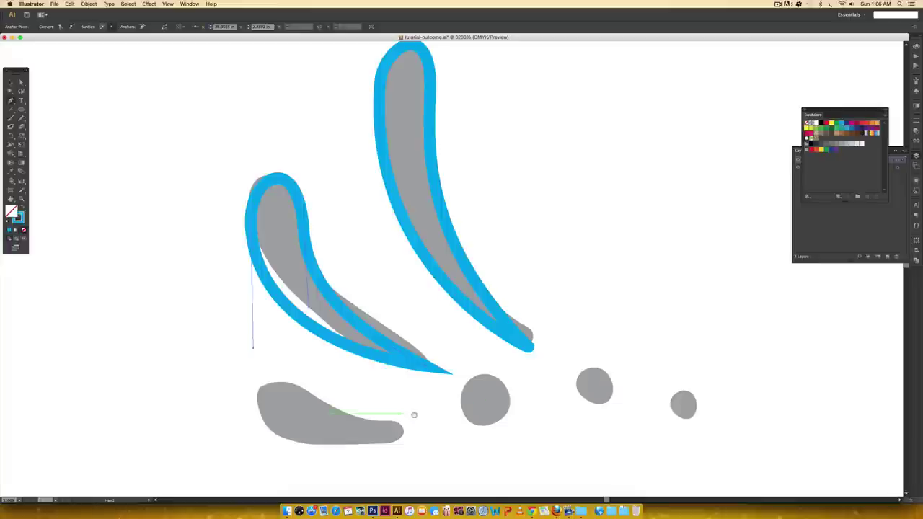
Trace the shortest, lowest gray stroke as a closed teardrop path with the Pen tool
left_click_drag(407, 416, 380, 347)
left_click(378, 363)
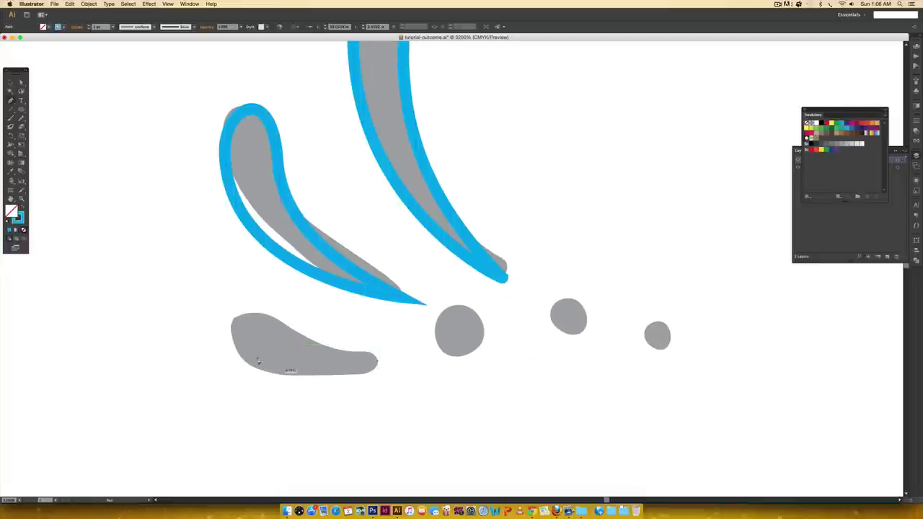
mouse_move(235, 349)
left_mouse_down()
mouse_move(216, 309)
mouse_move(194, 293)
mouse_move(213, 316)
left_mouse_up()
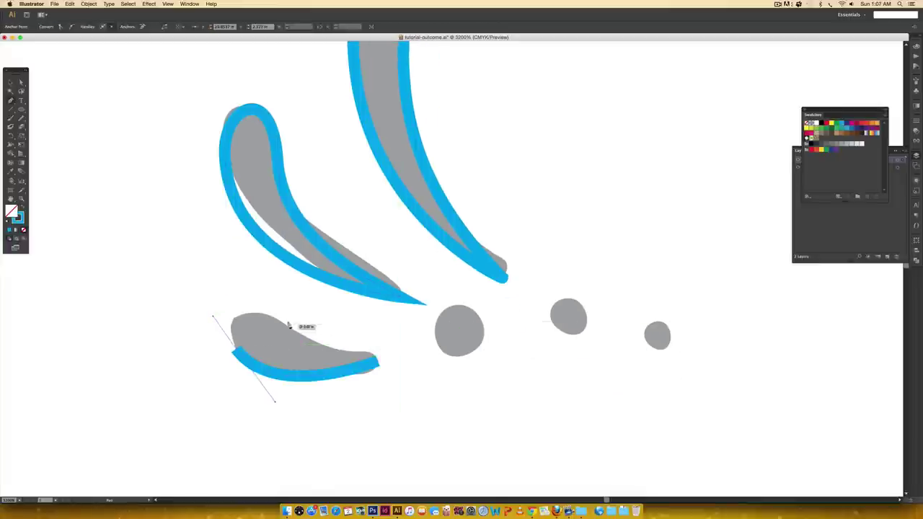
left_click_drag(283, 323, 322, 356)
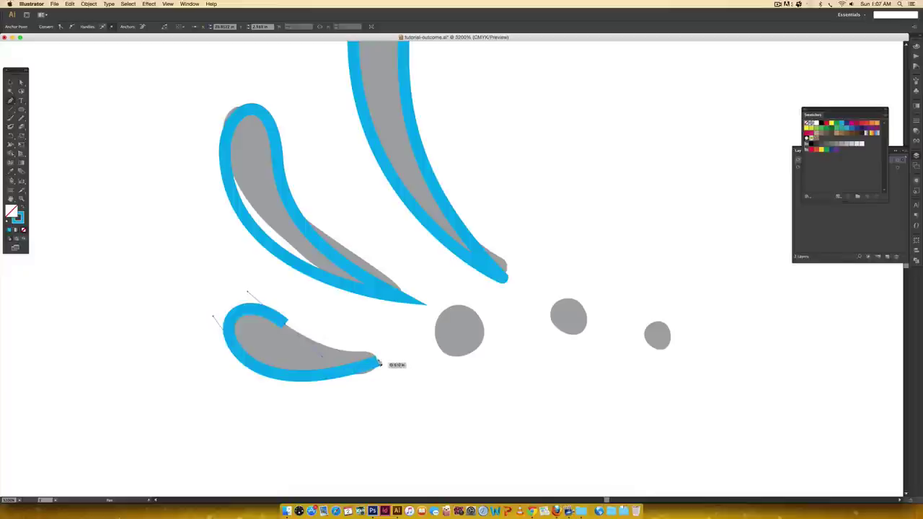
left_click_drag(378, 363, 383, 358)
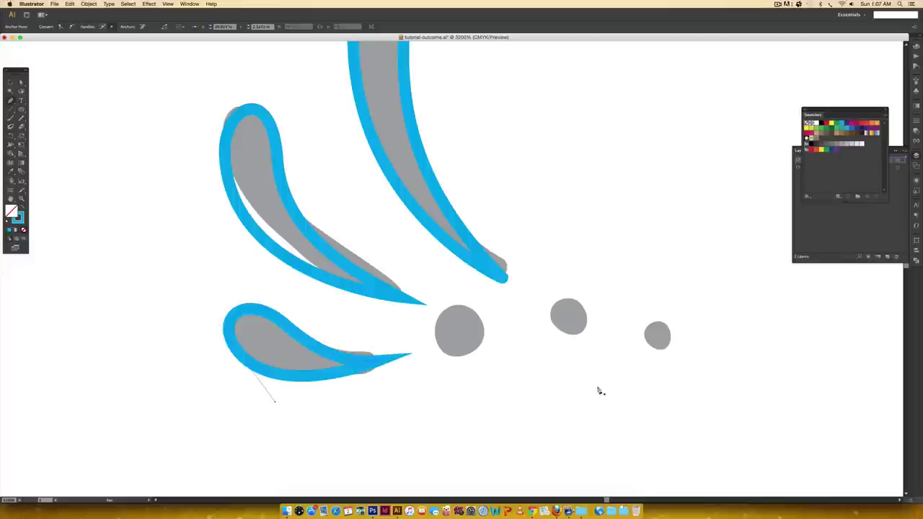
Apply round corner joins to the outlines of the lowest and middle teardrops
key("v")
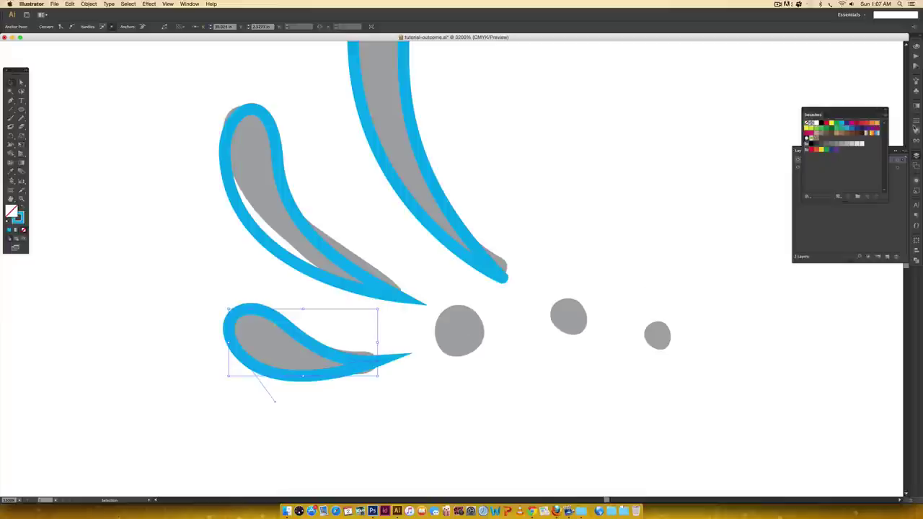
left_click(916, 119)
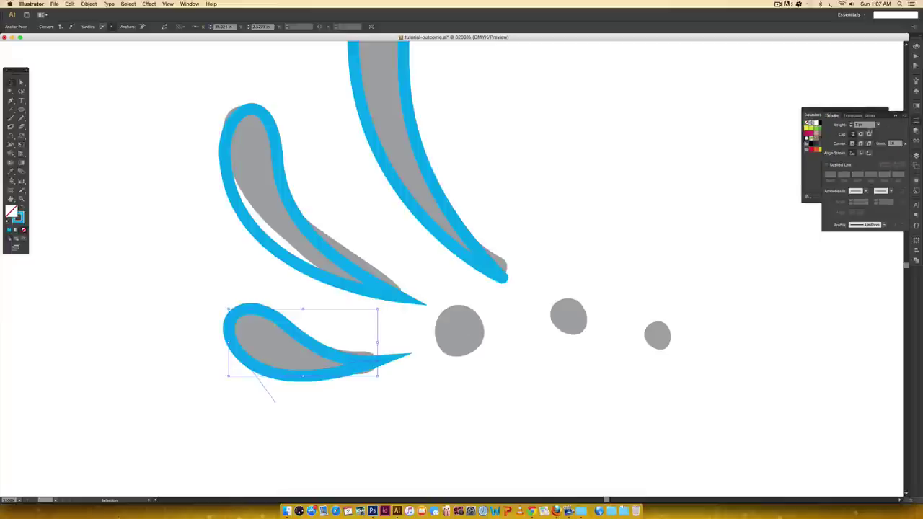
left_click(190, 4)
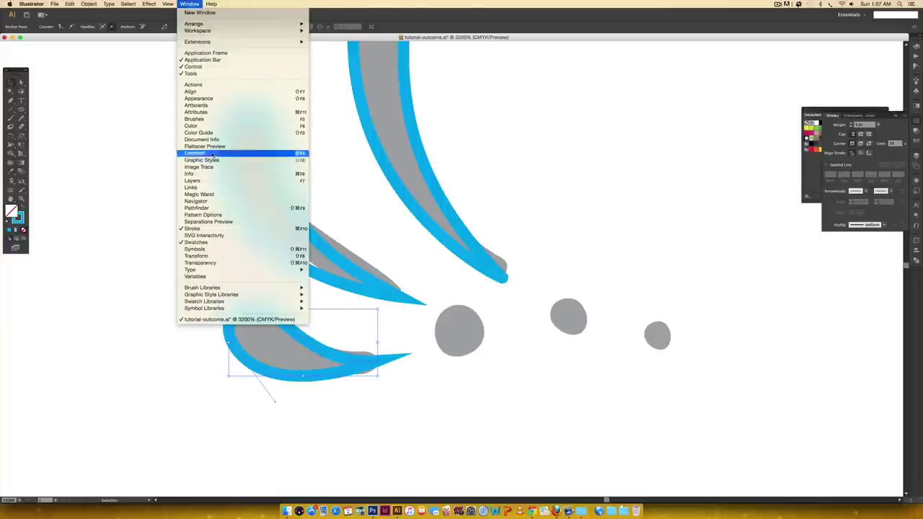
left_click(713, 191)
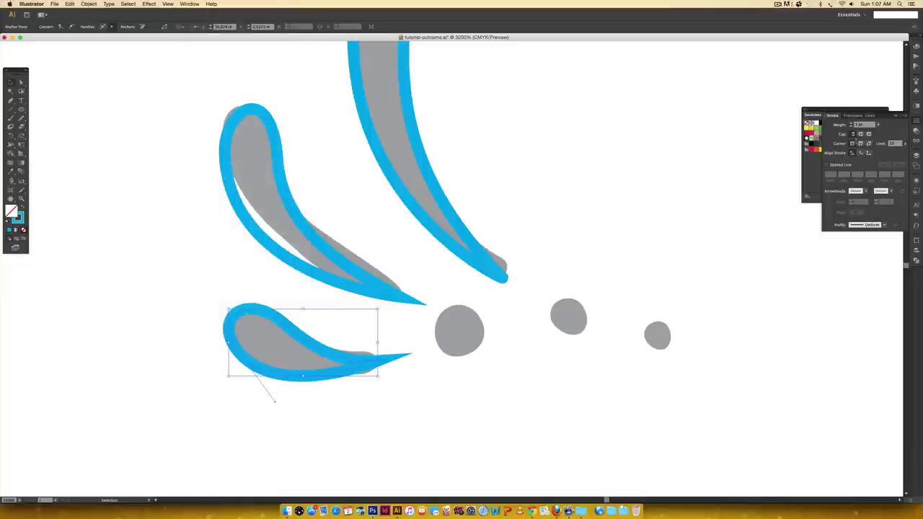
left_click(860, 143)
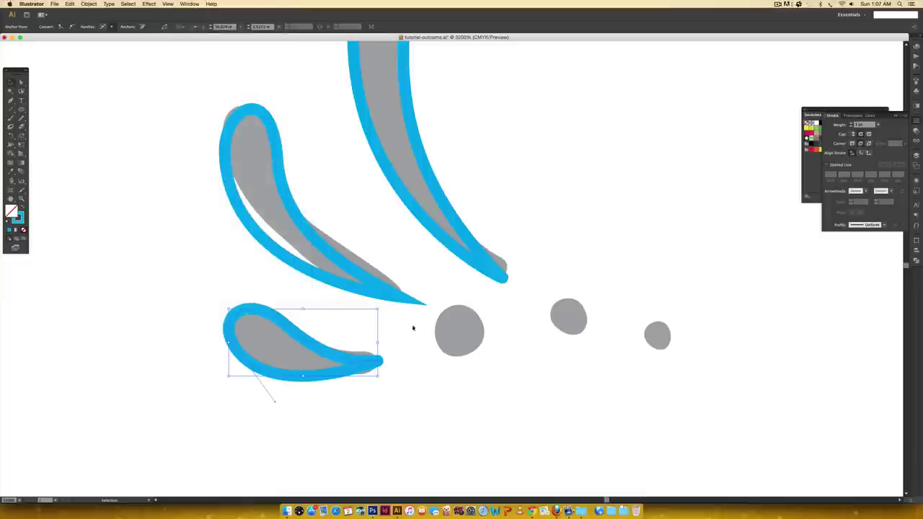
left_click(388, 304)
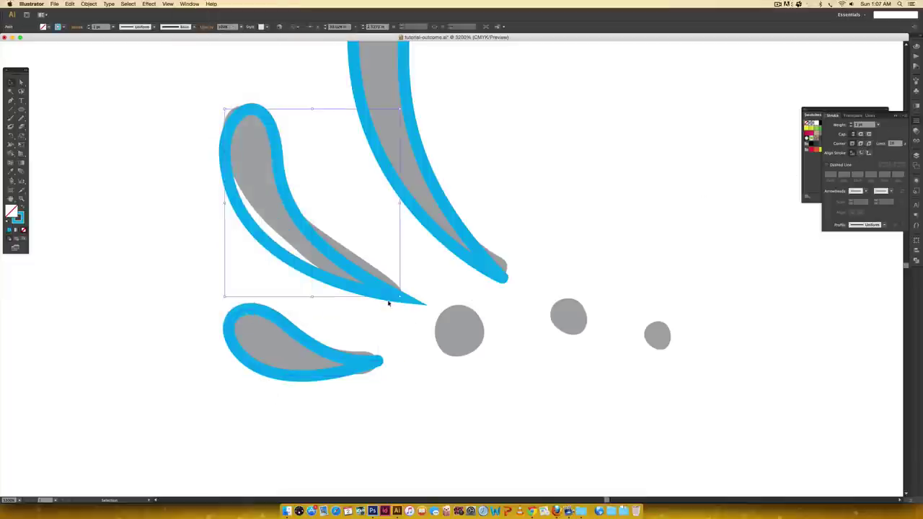
left_click(862, 145)
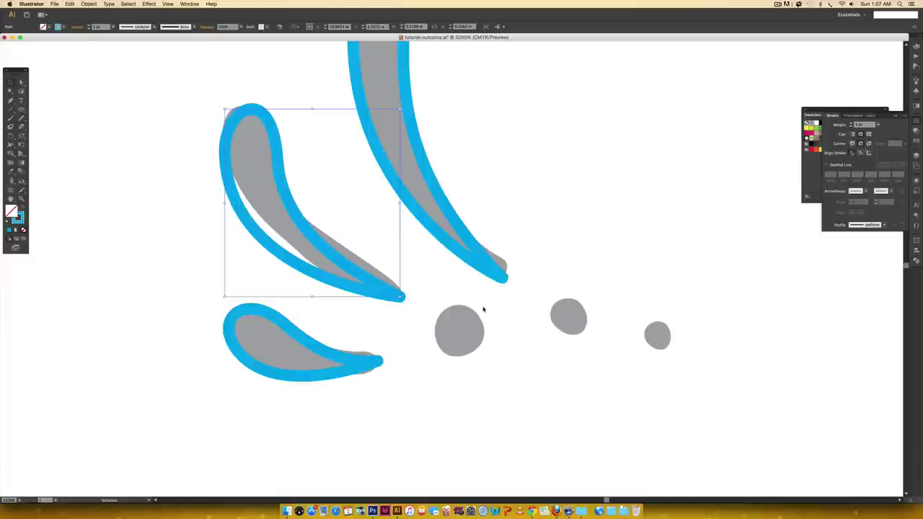
Hide the gray template on Layer 2 and deselect the artwork
left_click(916, 155)
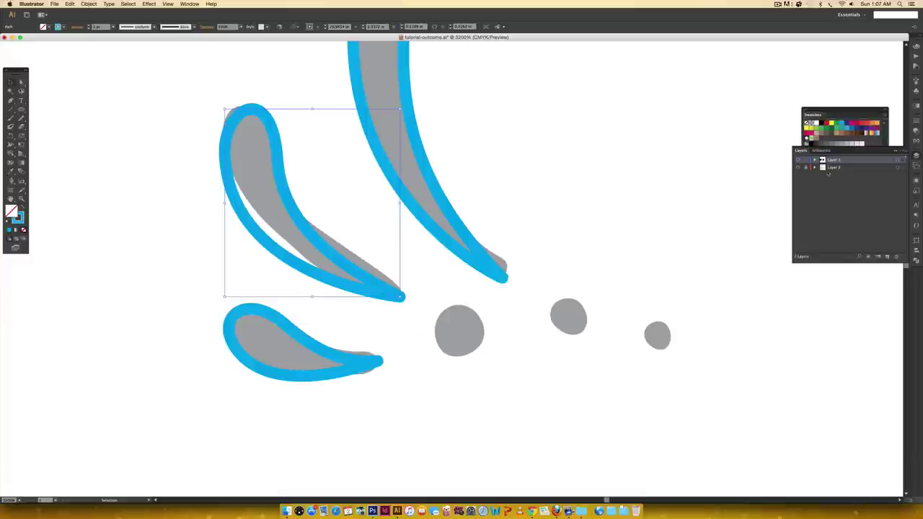
left_click(797, 166)
left_click(577, 234)
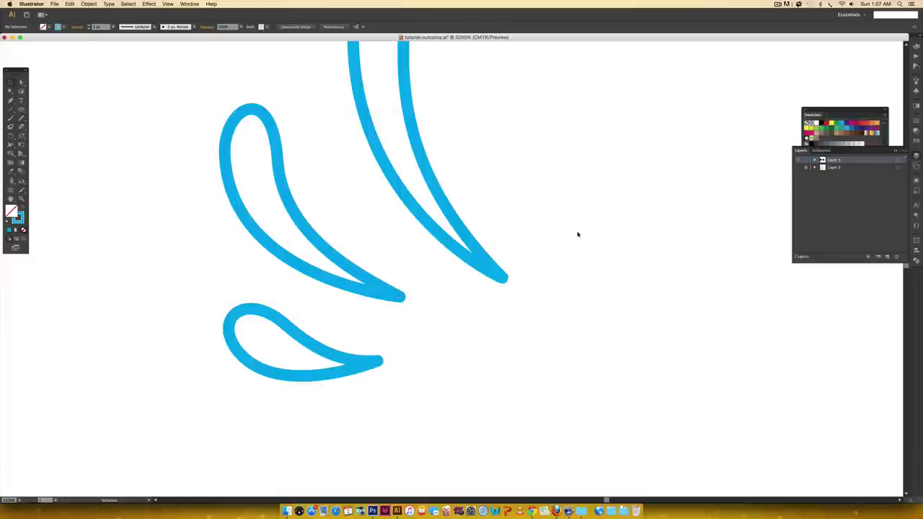
Select all three traced teardrops and swap their fill and stroke so they are solid blue without an outline
key("super+minus")
key("super+minus")
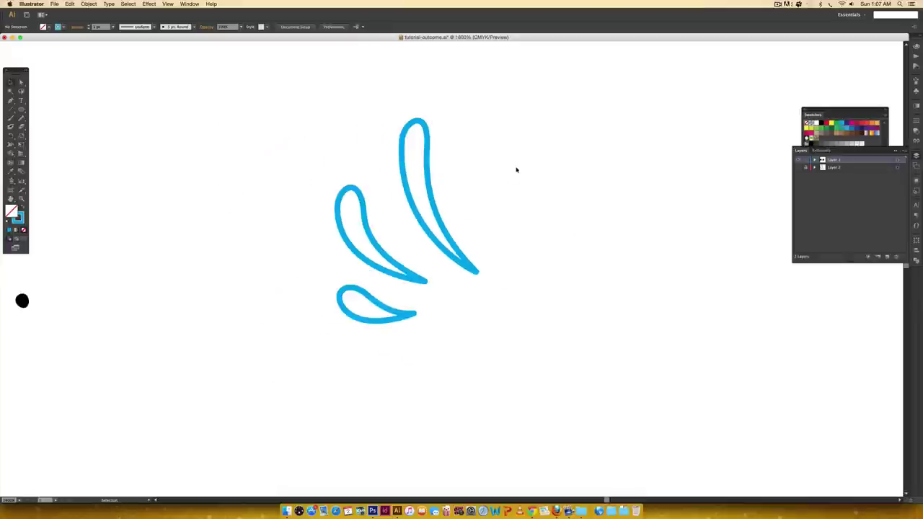
left_click_drag(518, 170, 254, 394)
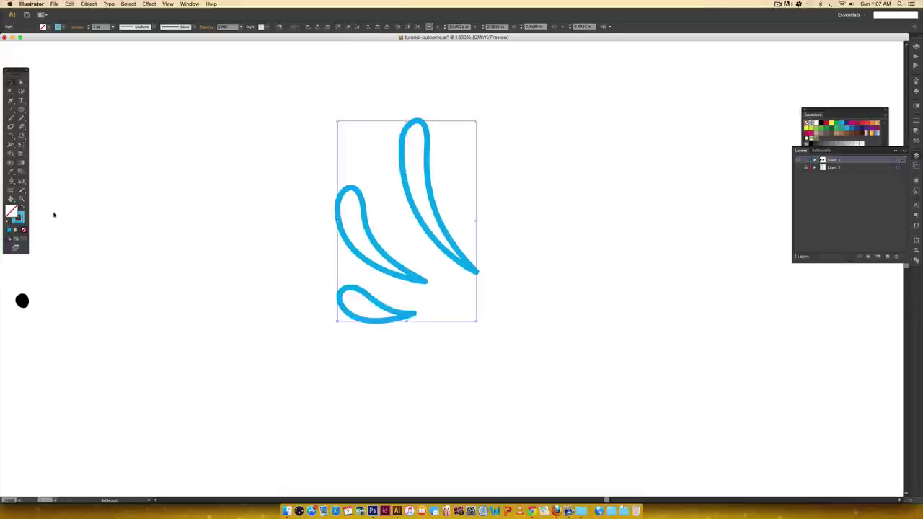
left_click(22, 207)
left_click(557, 321)
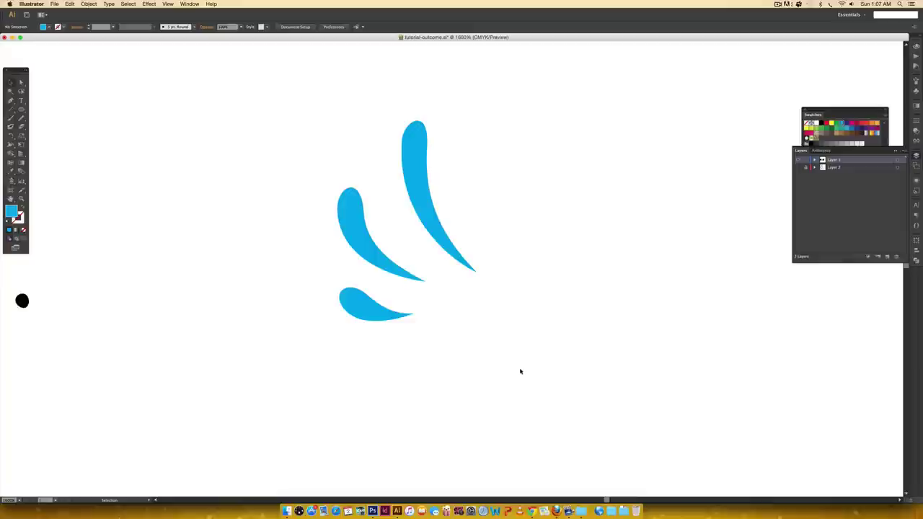
Convert the sharp lower tip of the tallest blue shape into a smooth, rounded anchor point with direction handles
key("space")
left_click_drag(231, 362, 468, 378)
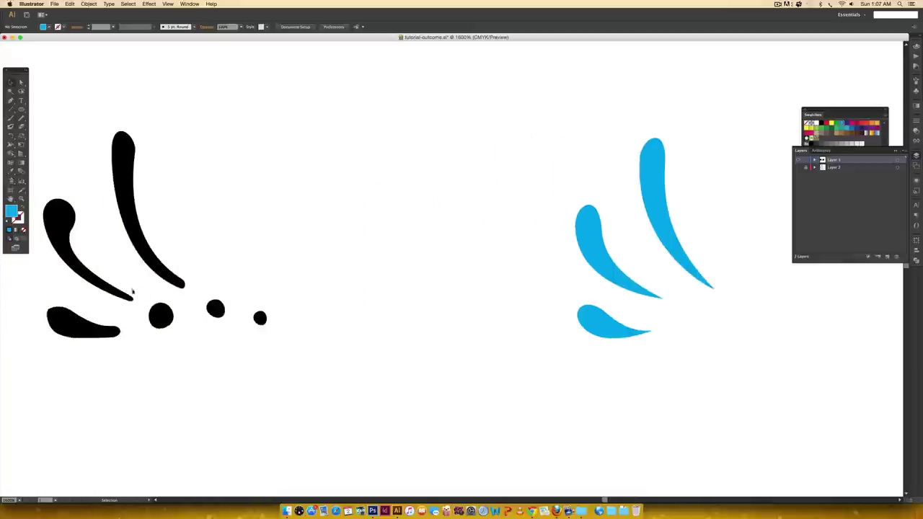
scroll(425, 295, "right", 9)
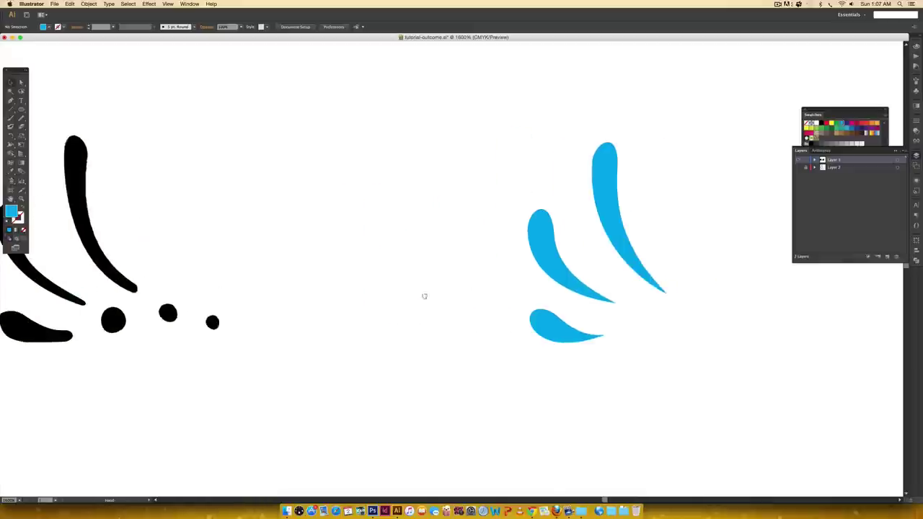
key("z")
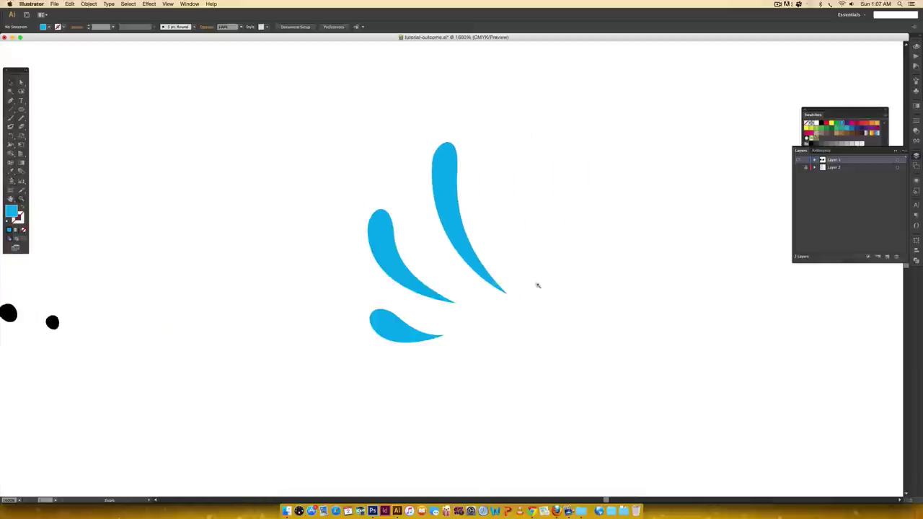
left_click_drag(476, 260, 546, 325)
left_click_drag(497, 257, 505, 291)
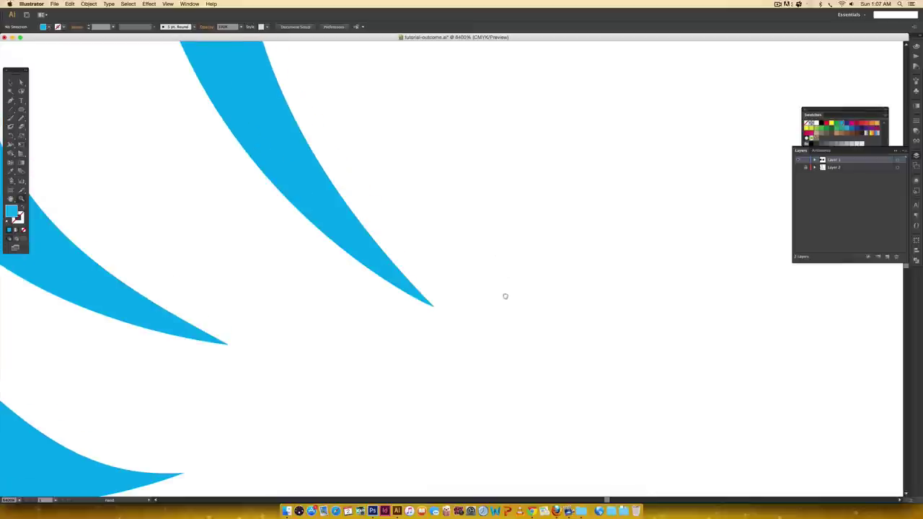
key("a")
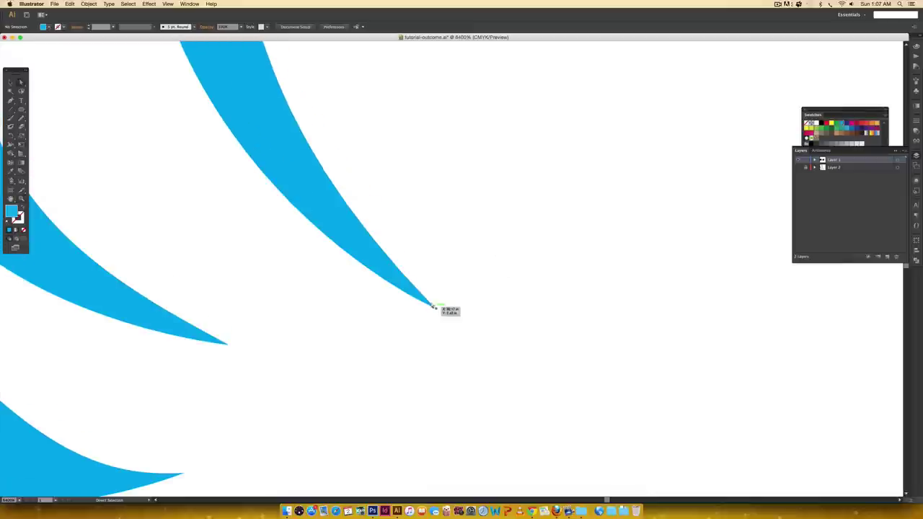
left_click(437, 308)
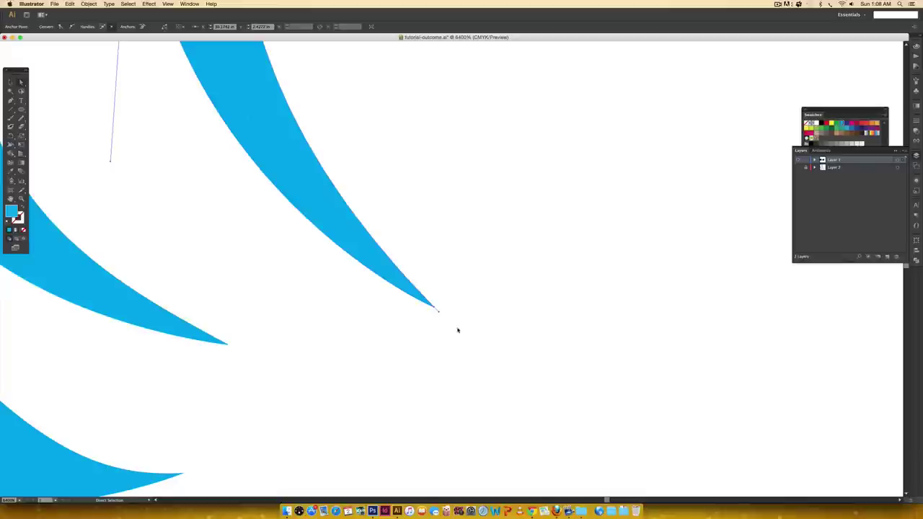
key("shift+c")
left_click_drag(433, 308, 409, 336)
key("super+minus")
left_click_drag(435, 228, 429, 315)
Lengthen the lower handle of the tall shape's upper-right point and shorten the tip's handles to slim the taper
key("a")
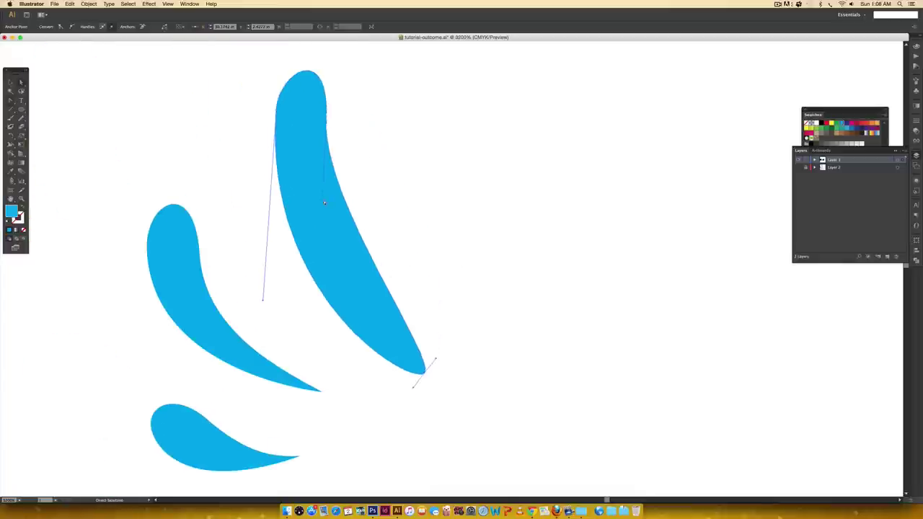
left_click_drag(323, 198, 313, 286)
left_click_drag(411, 387, 426, 368)
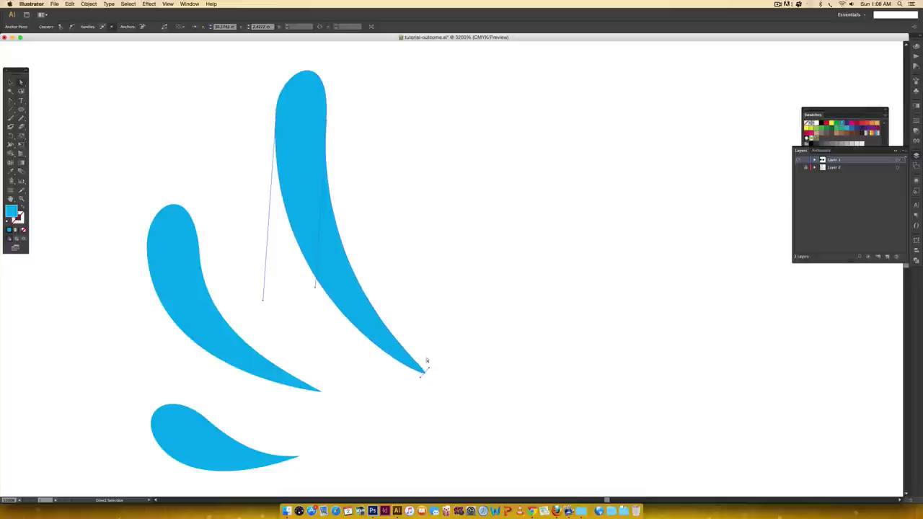
Slightly lengthen the direction handles at the tall blue shape's lower tip to round it more, and deselect the shape
key("super+equal")
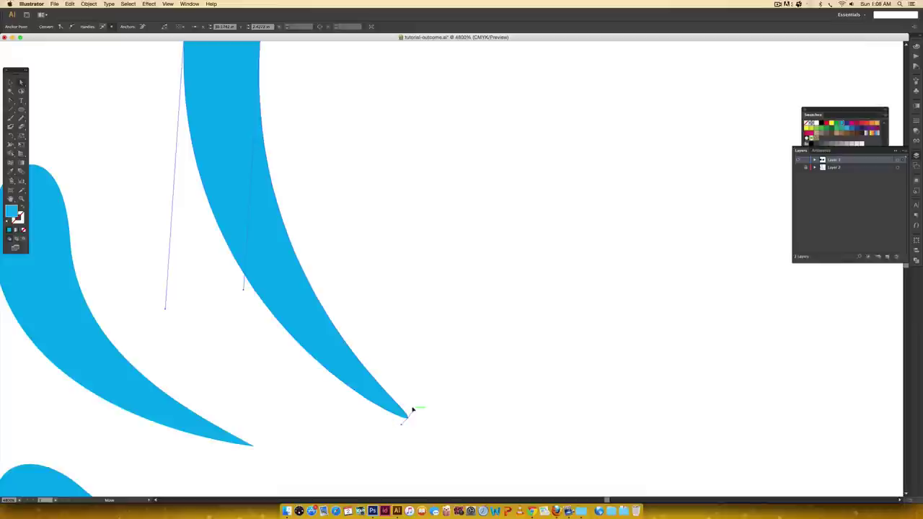
left_click(414, 407)
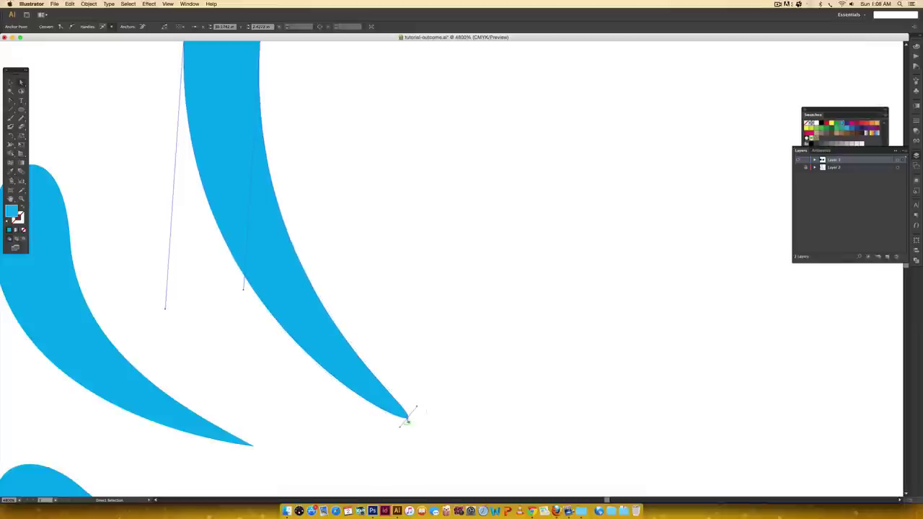
left_click(396, 431)
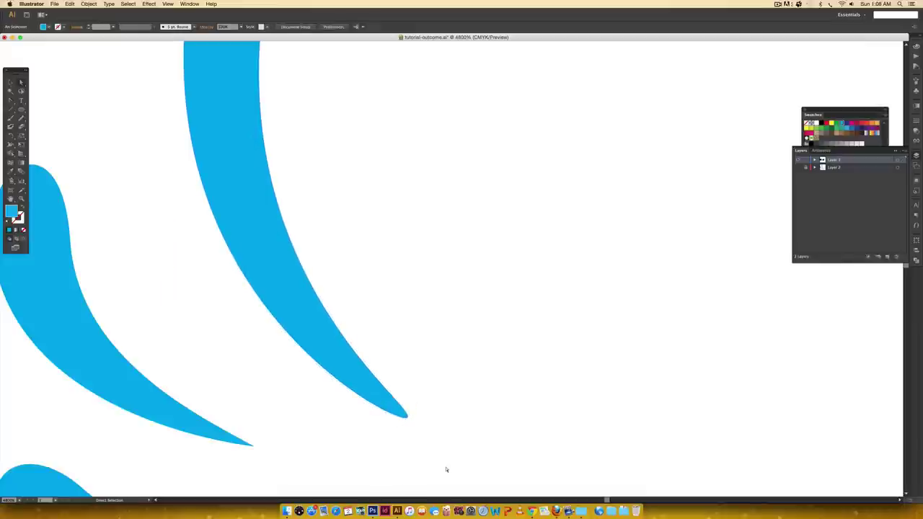
Compare the three blue redrawn teardrops with the two black traced versions of the flourish beside them
key("super+minus")
key("super+minus")
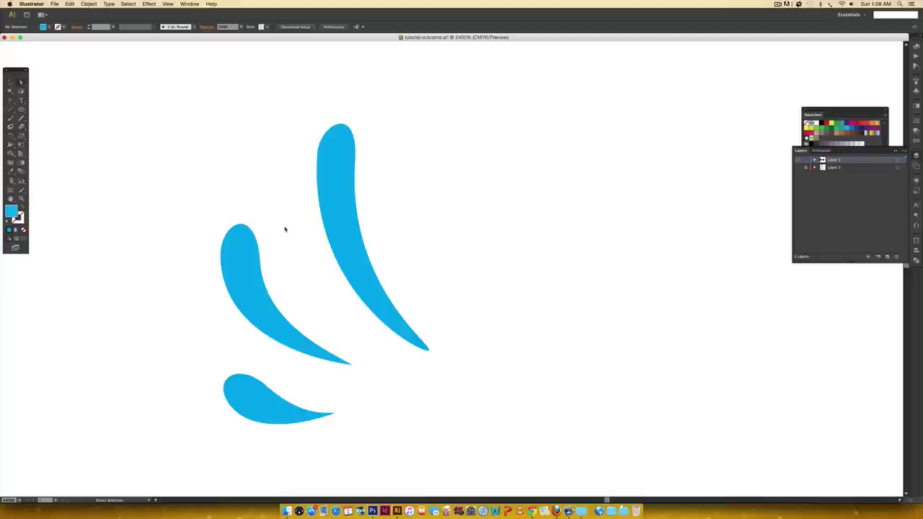
key("super+minus")
key("super+minus")
key("super+minus")
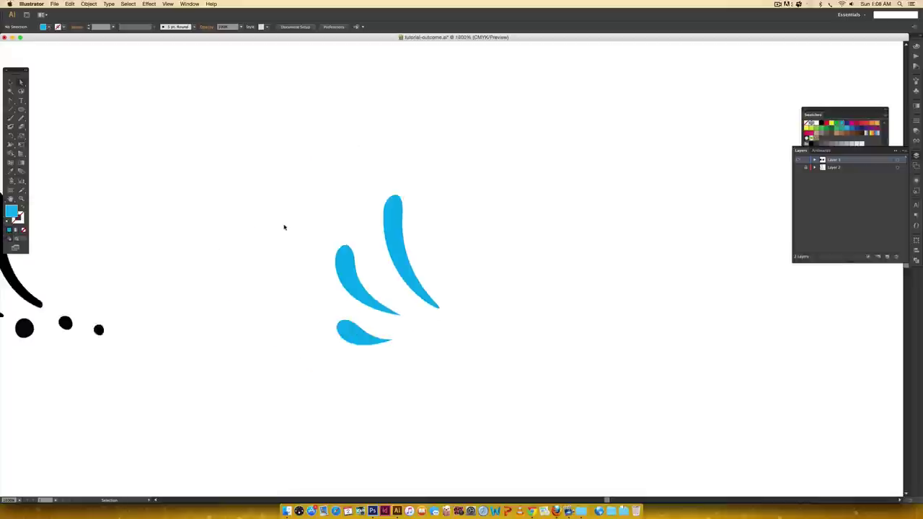
key("super+minus")
key("super+minus")
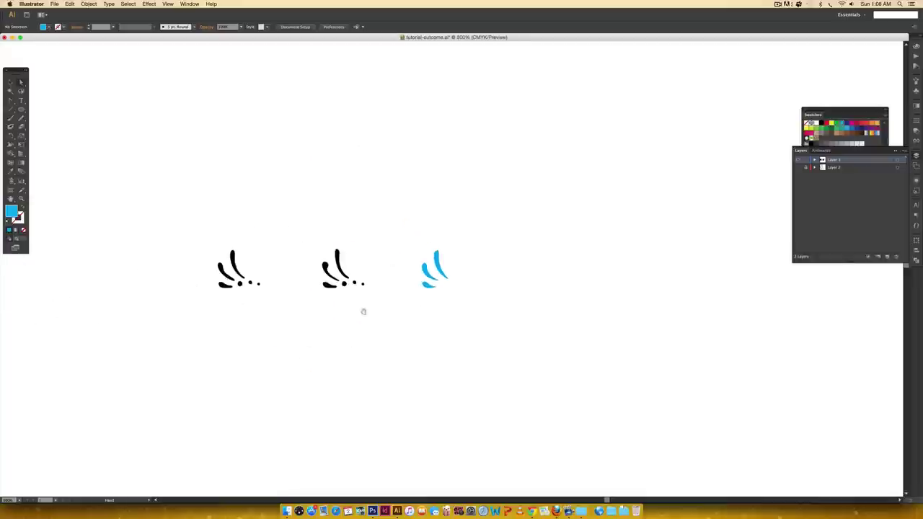
left_click_drag(230, 327, 412, 356)
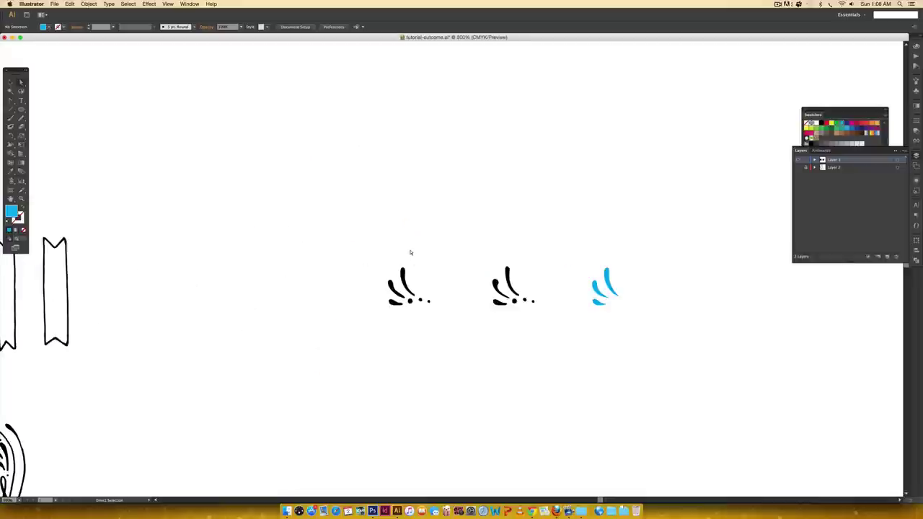